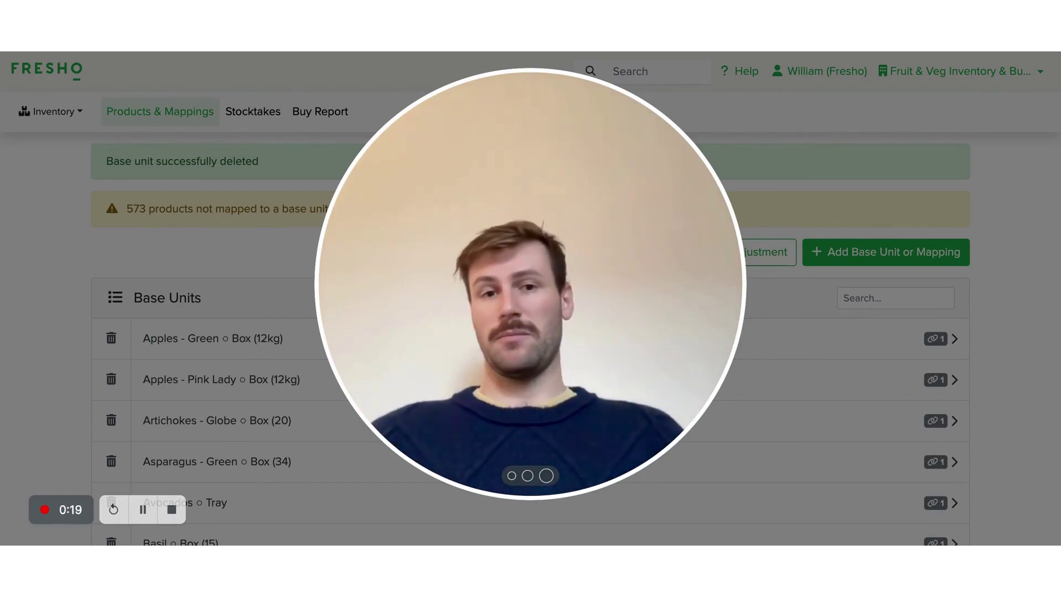
Step: Create a base unit for Apples - Fuji Box (12kg) from the Unmapped Products list
click(511, 479)
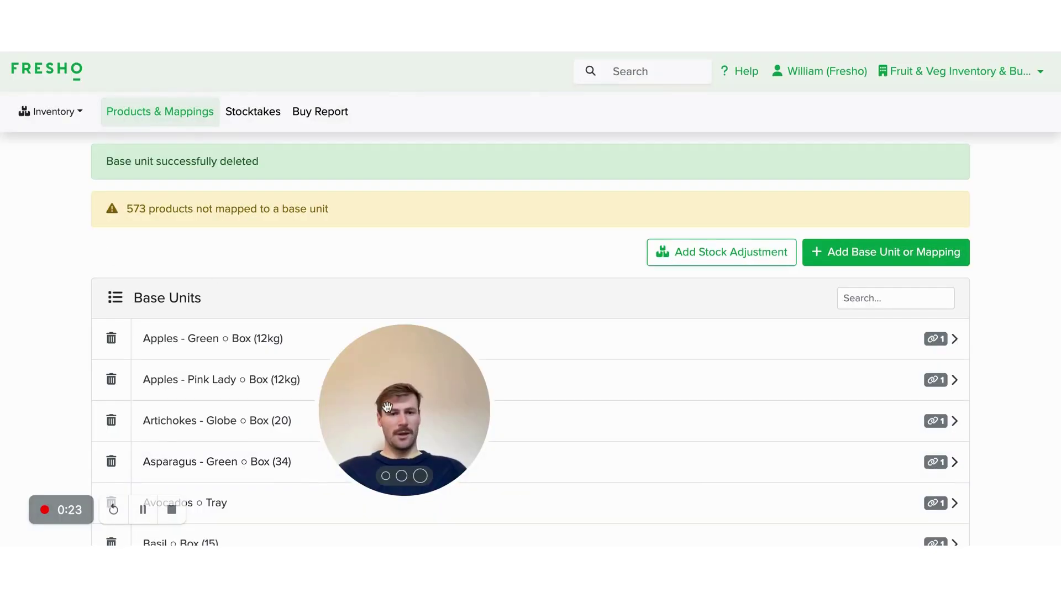
drag(398, 426, 1048, 431)
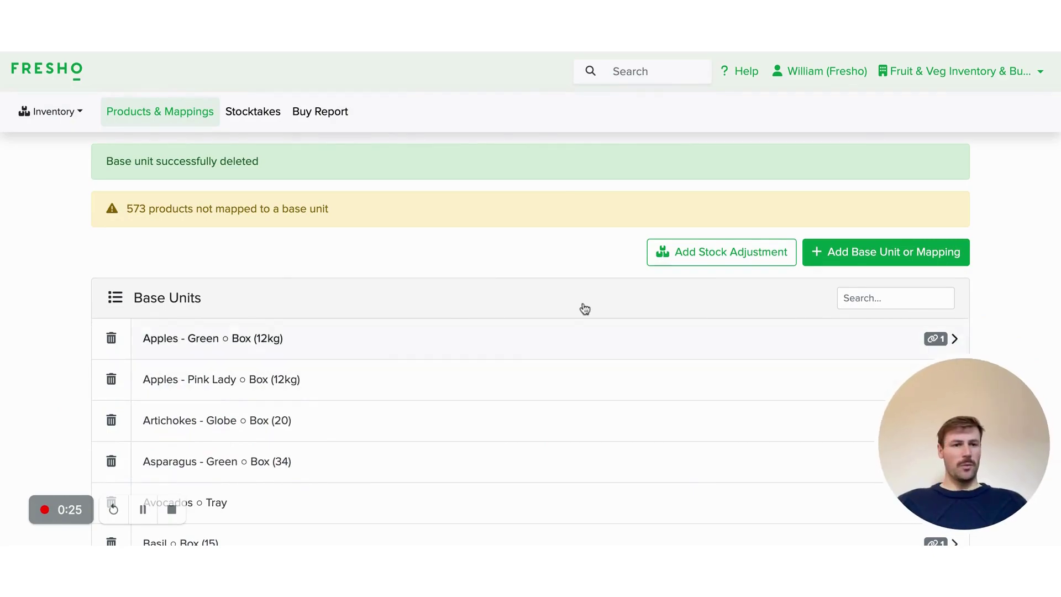
click(56, 113)
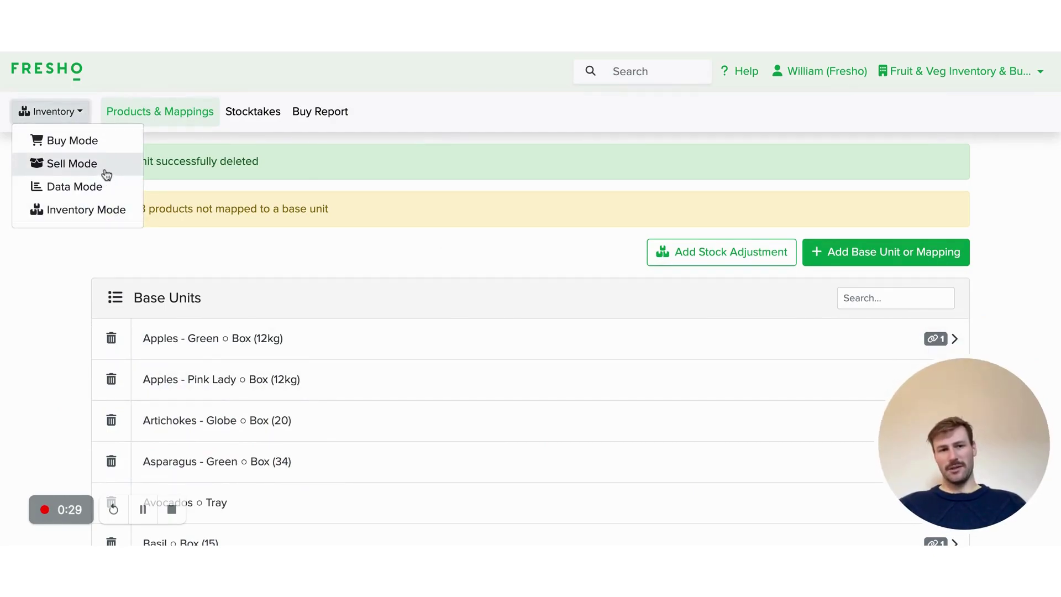
click(364, 271)
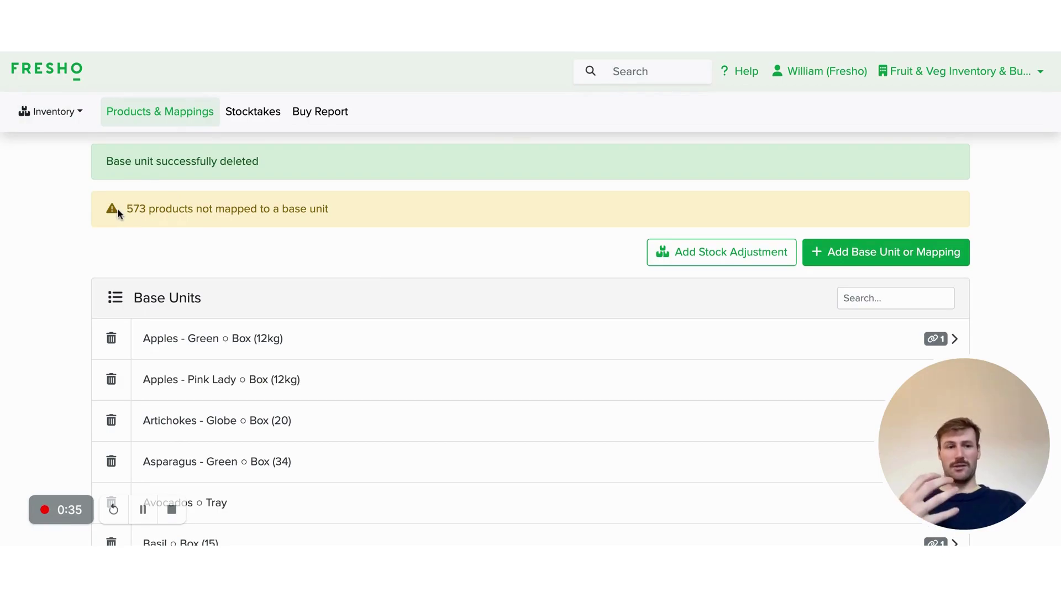
scroll(244, 329, down, 1)
scroll(243, 329, up, 1)
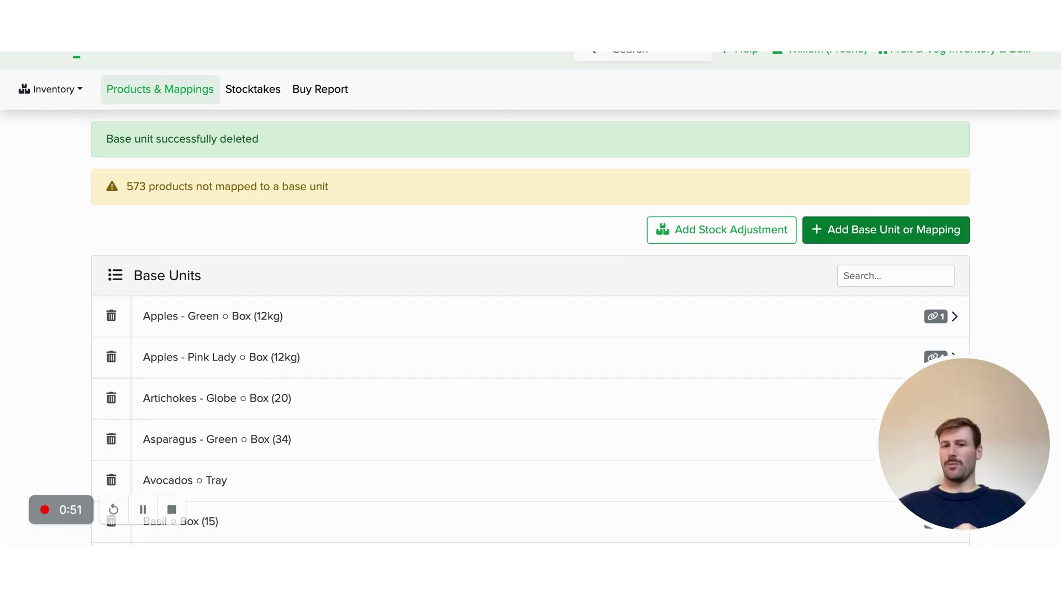
key(Tab)
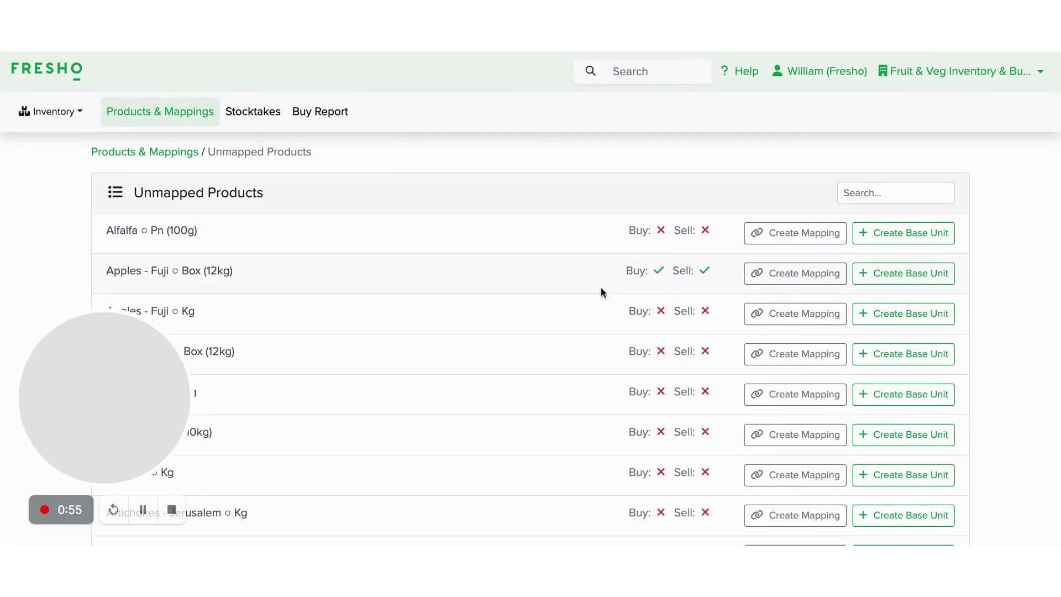
scroll(599, 272, down, 1)
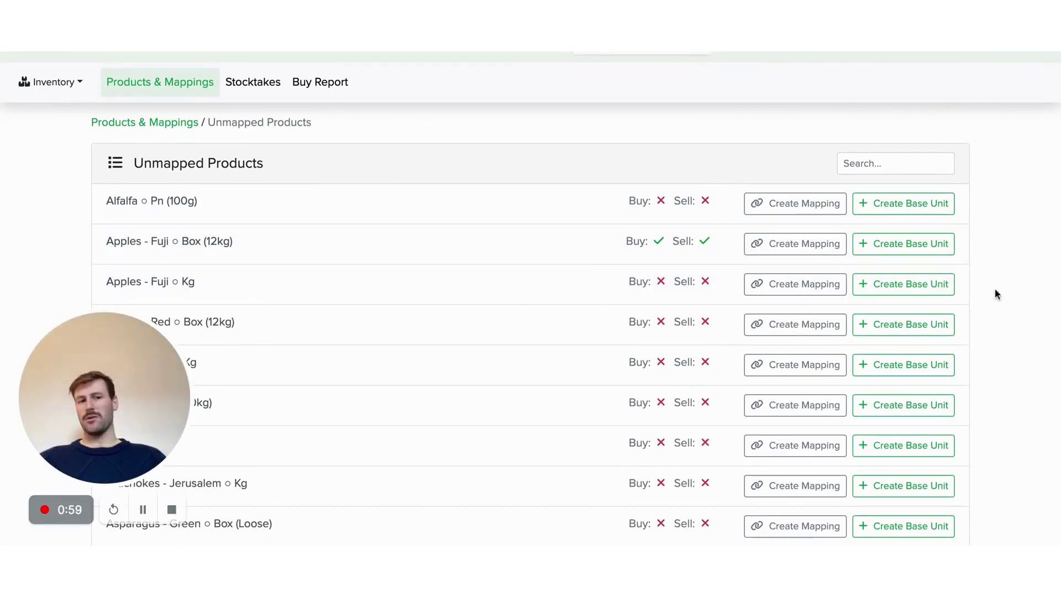
click(927, 251)
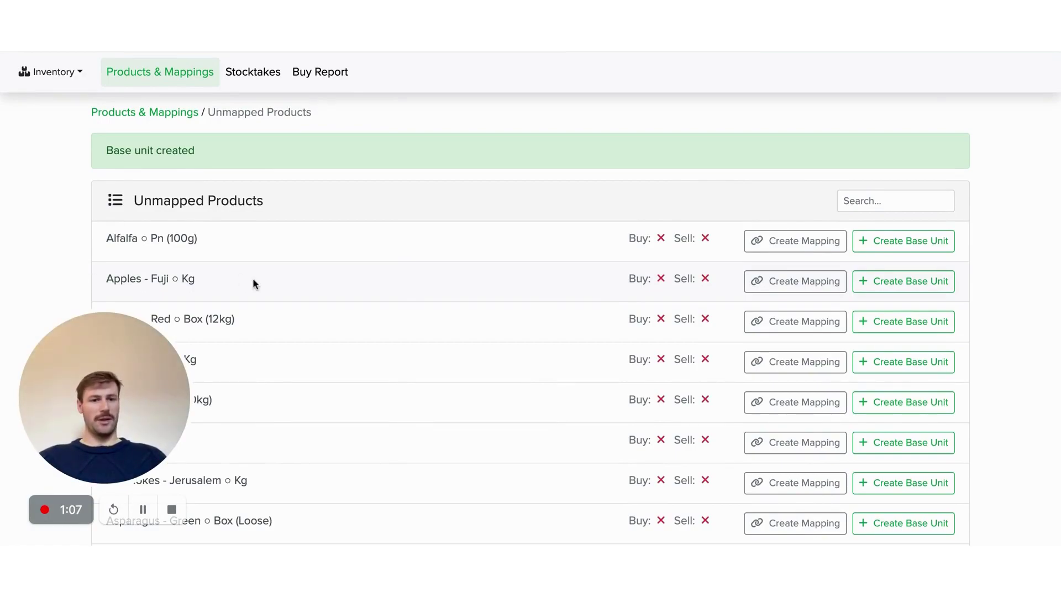
Step: Map Apples - Fuji Kg with input amount 12 to the Apples - Fuji Box (12kg) base unit and submit
click(781, 284)
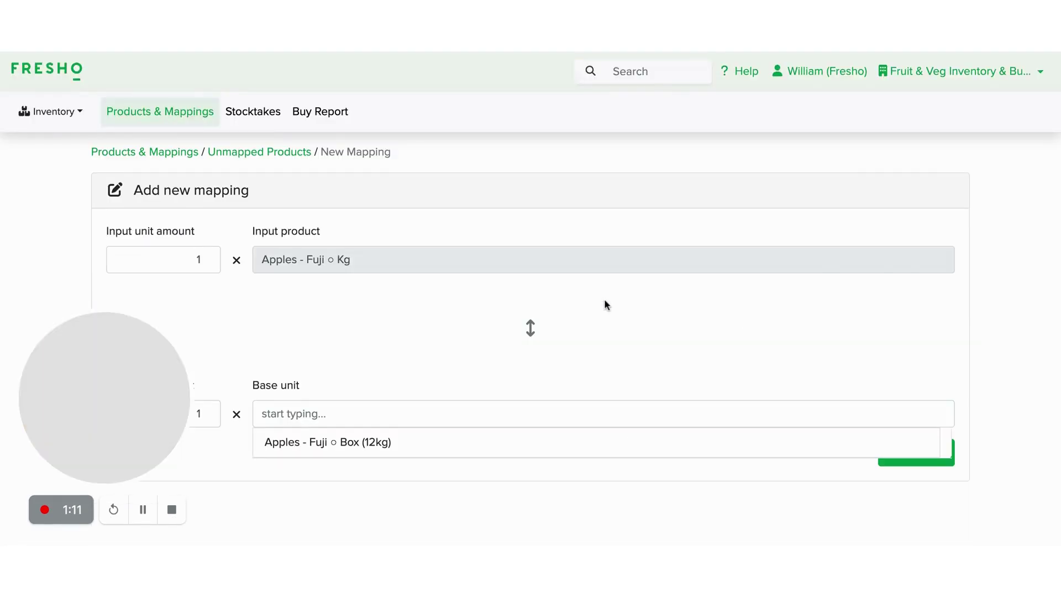
click(325, 442)
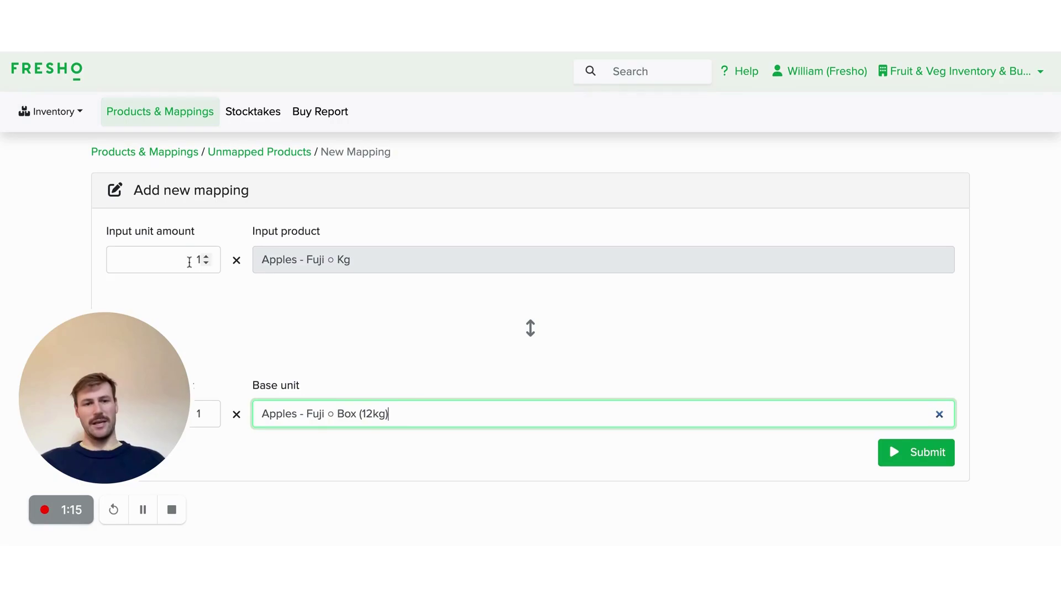
double_click(188, 259)
text(12)
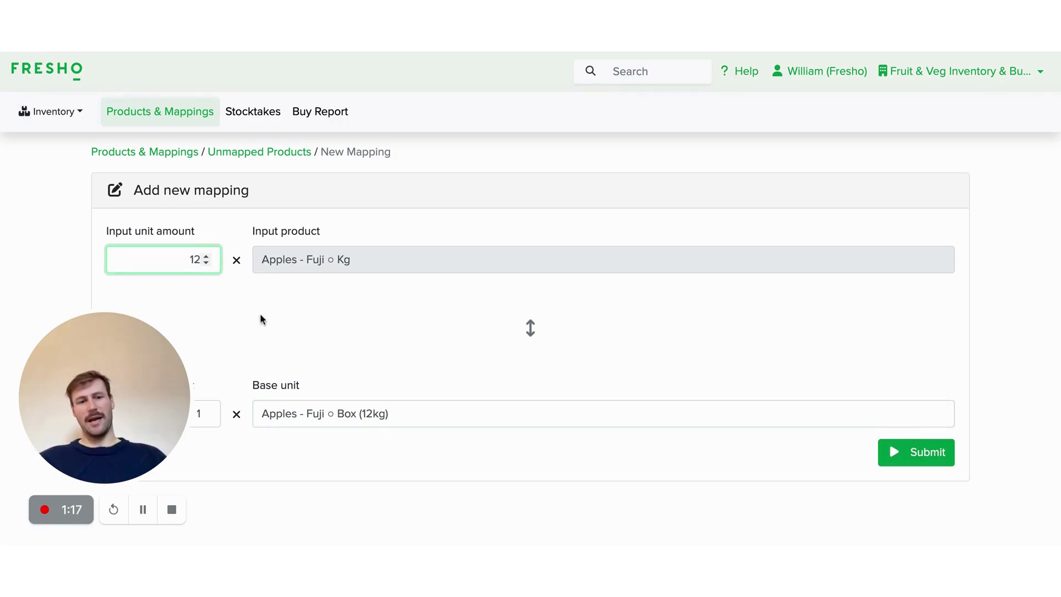
drag(145, 413, 828, 353)
key(Tab)
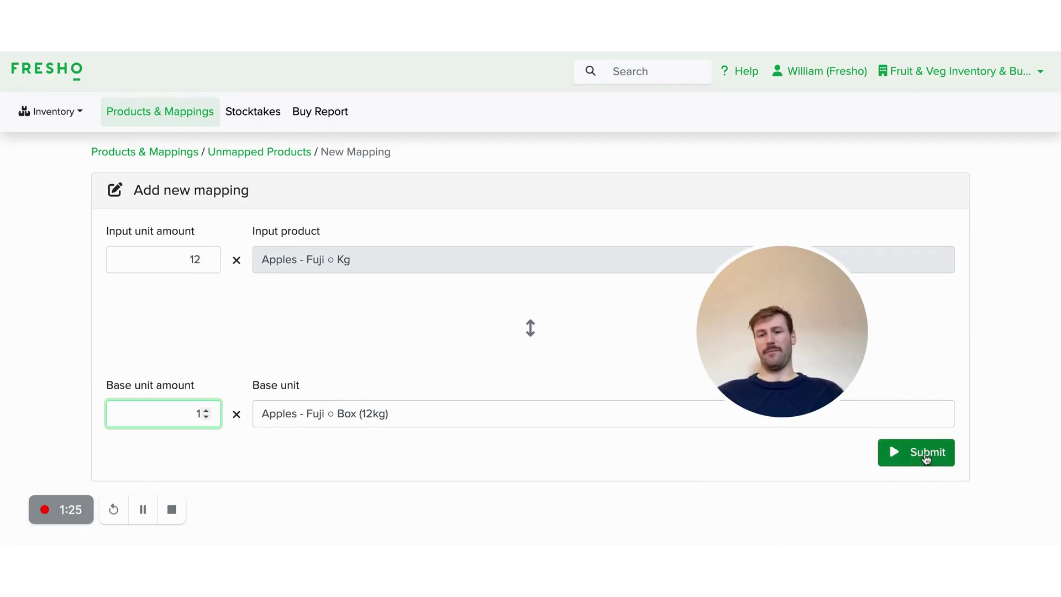
click(926, 458)
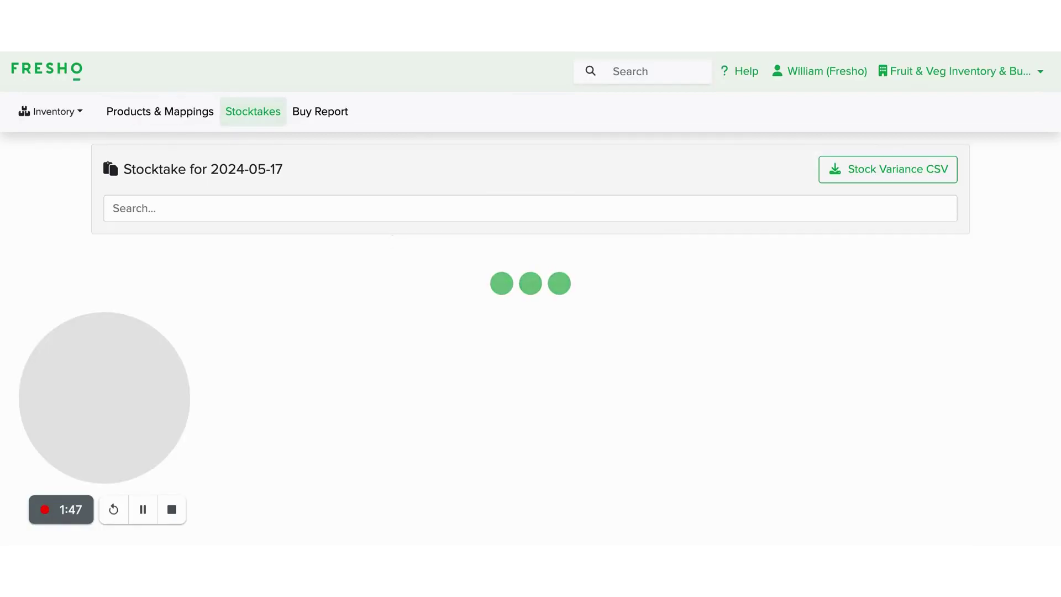
scroll(726, 232, down, 3)
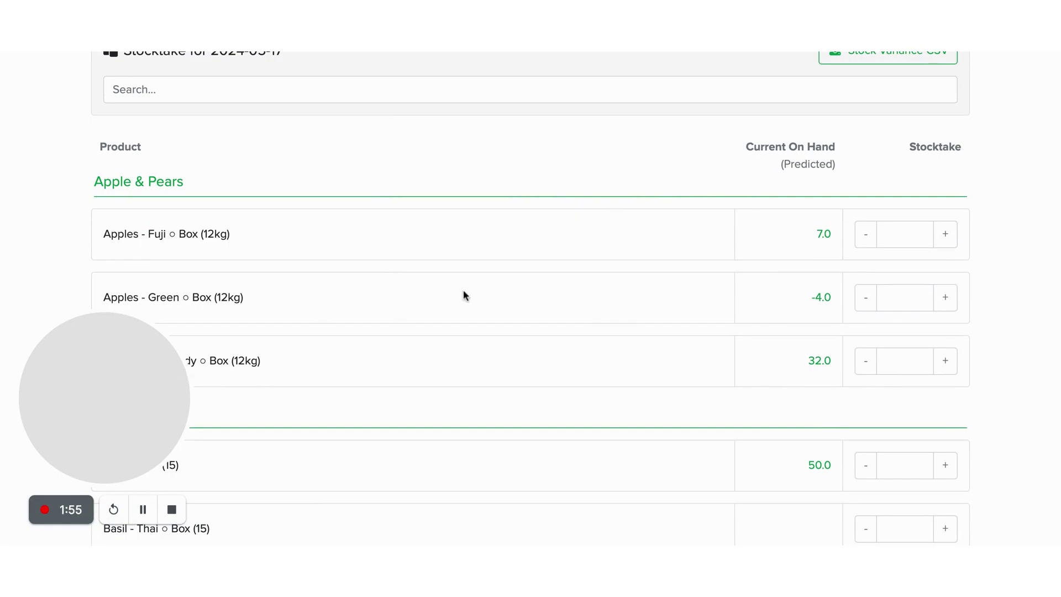
scroll(365, 308, down, 1)
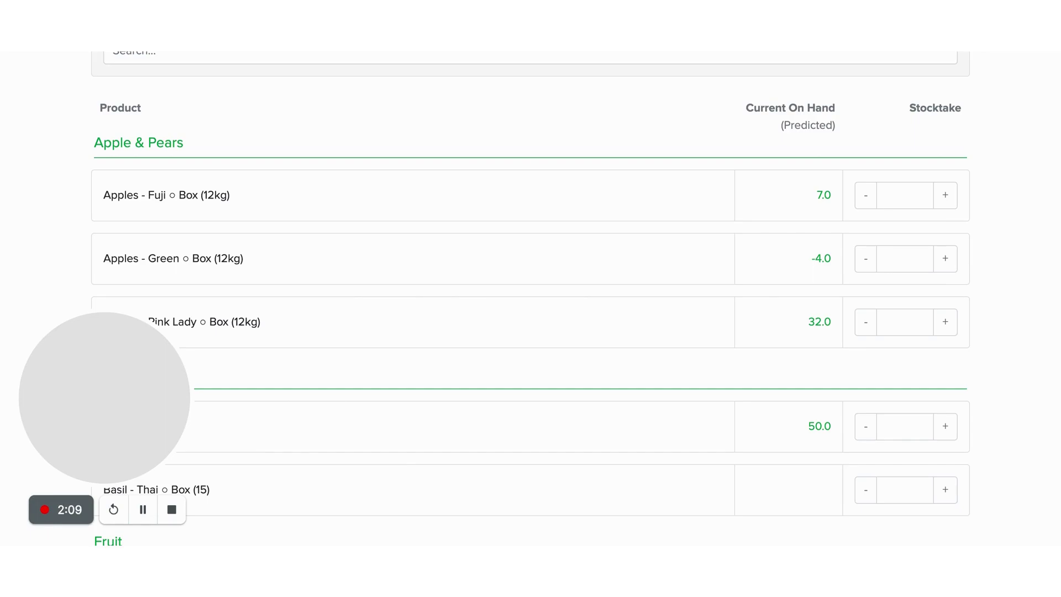
Step: Enter stocktake counts of 6 for Apples - Fuji, 10 for Apples - Green and 16 for Pink Lady
click(890, 198)
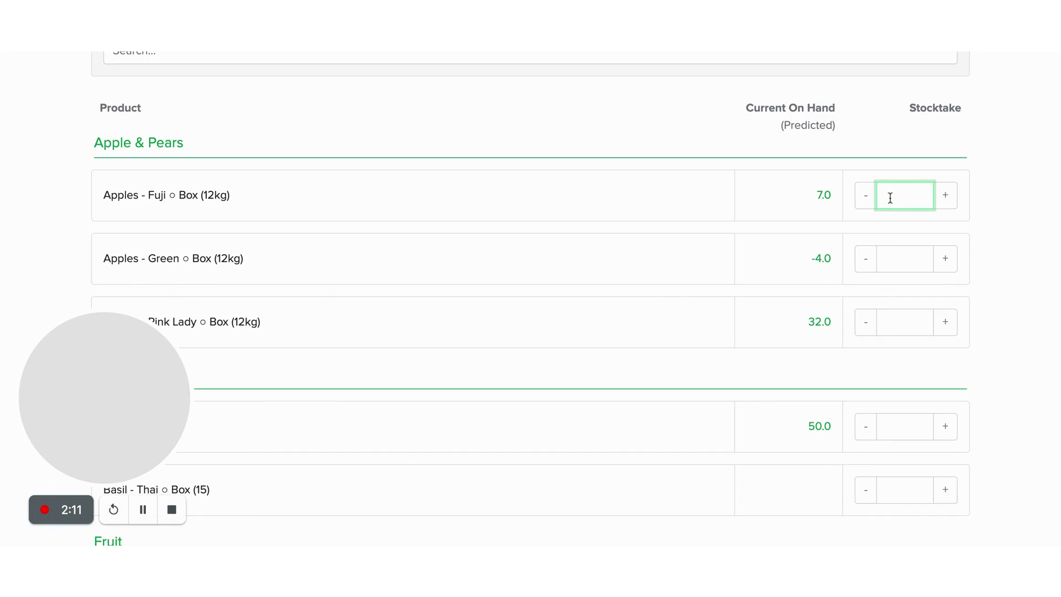
text(6)
click(732, 261)
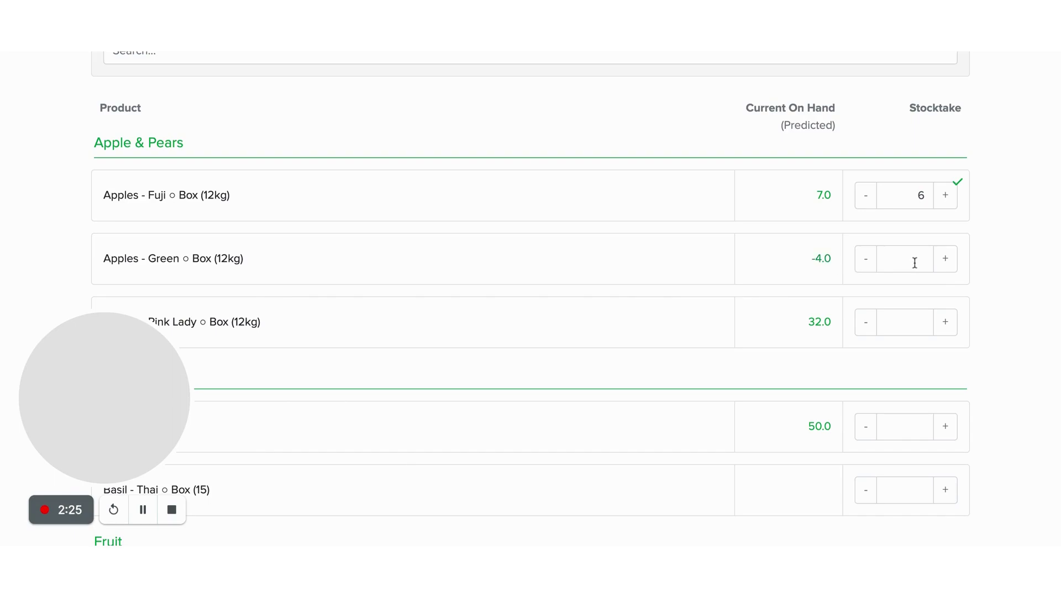
click(914, 263)
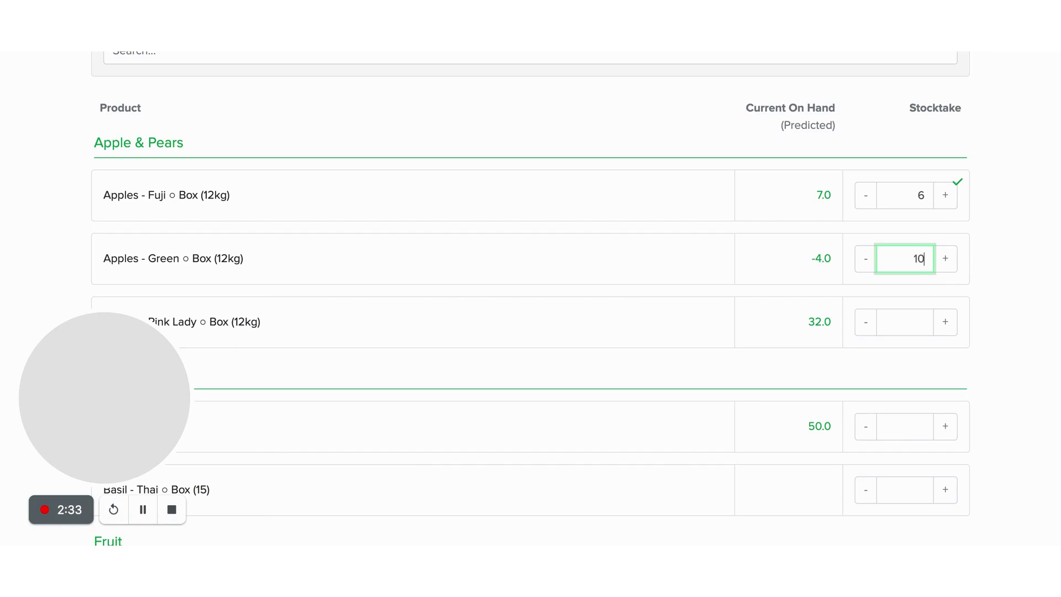
click(701, 265)
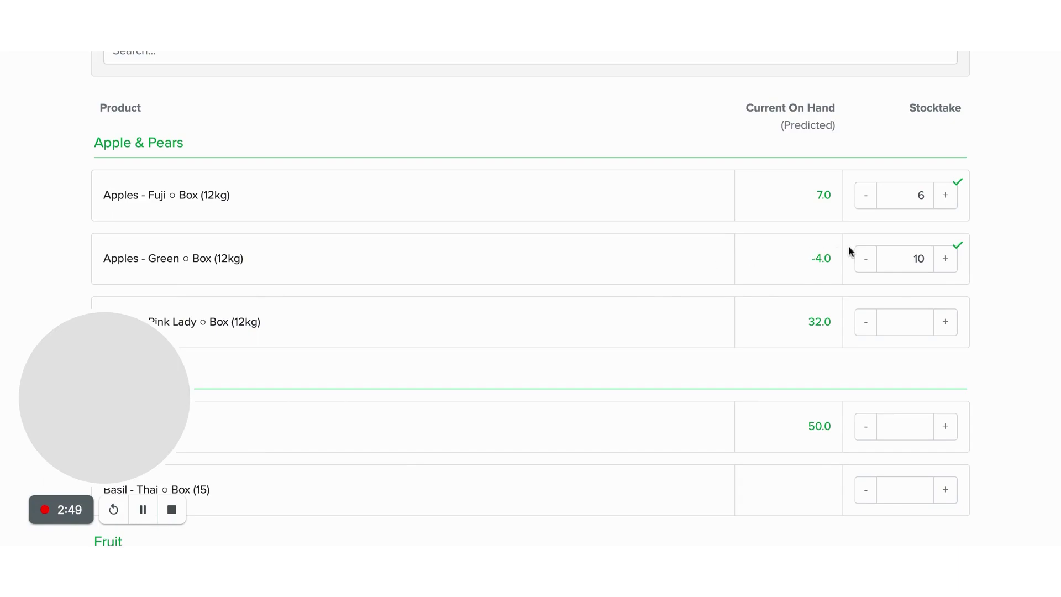
click(898, 318)
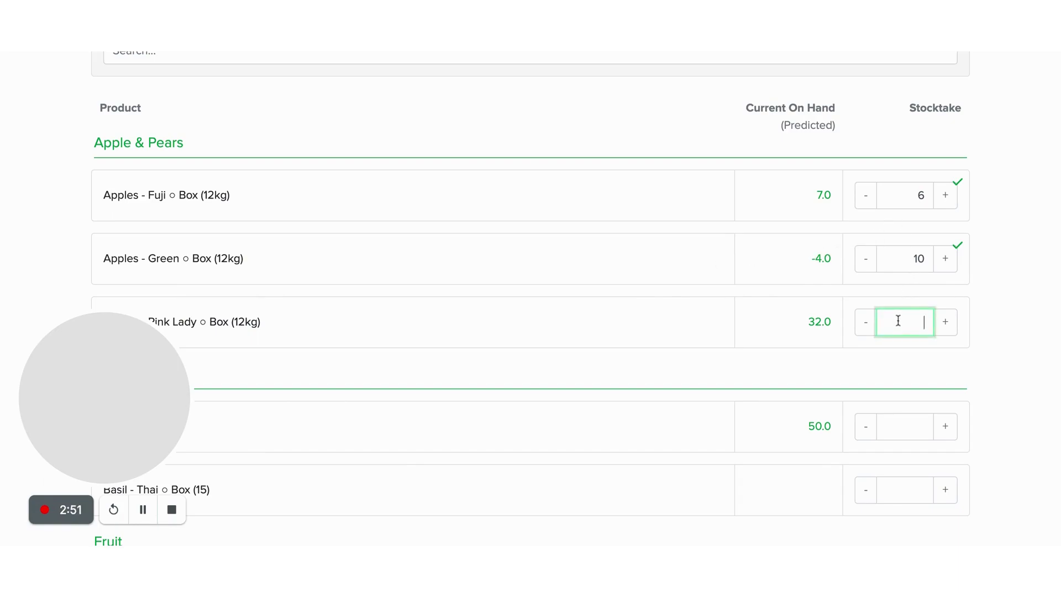
text(16)
click(640, 335)
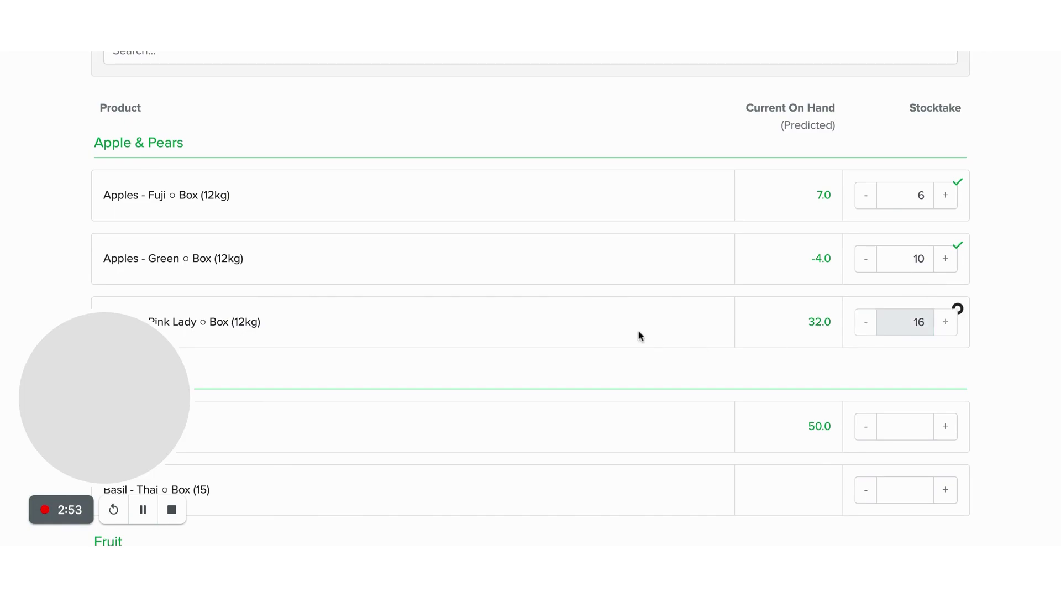
Step: Record a Basil - Thai stocktake count of 0
scroll(844, 369, down, 1)
scroll(844, 368, down, 1)
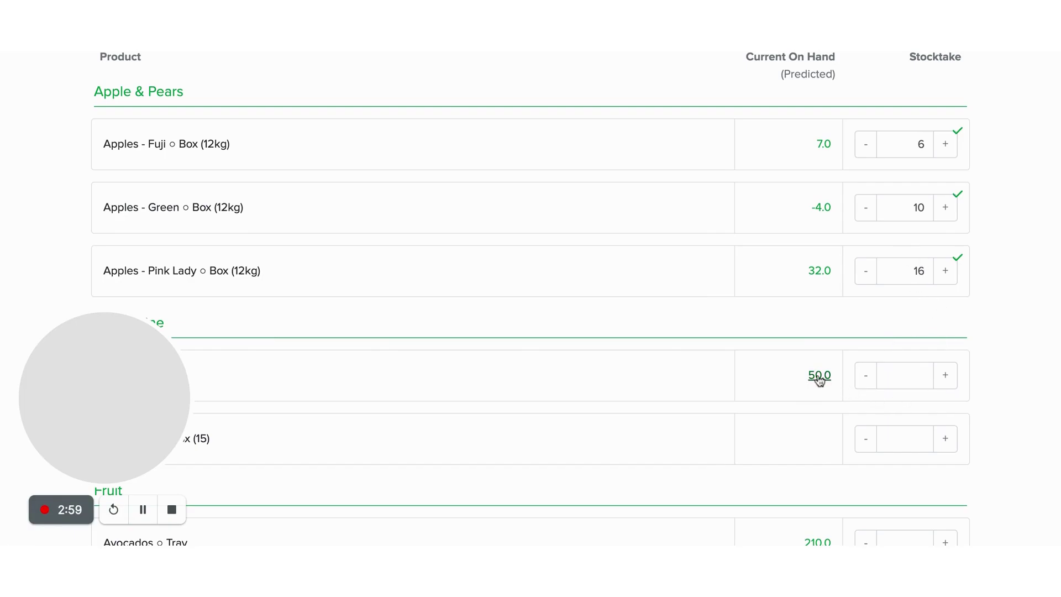
scroll(800, 382, down, 2)
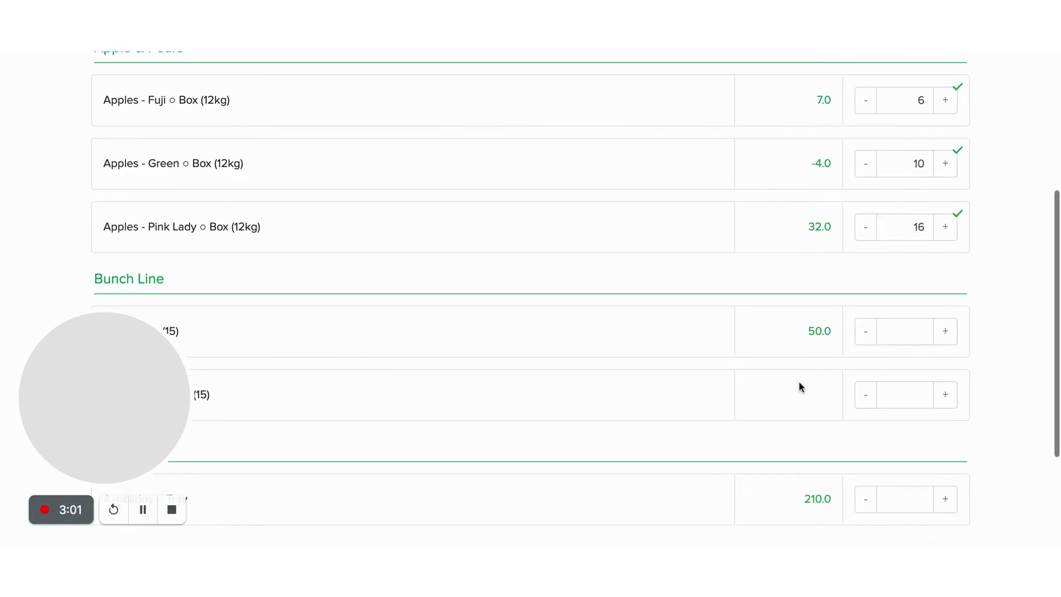
scroll(800, 386, down, 3)
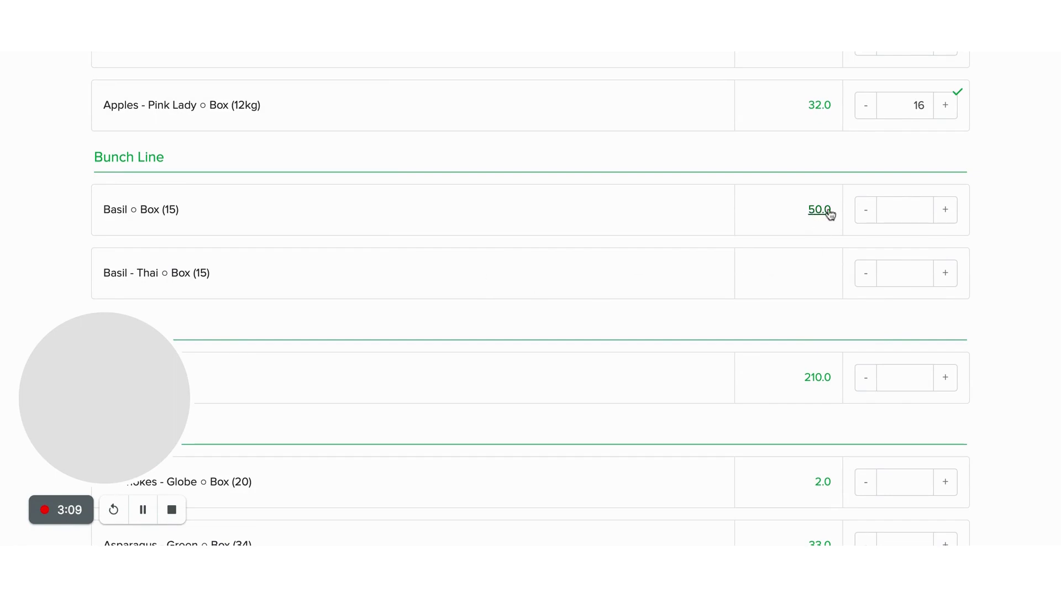
click(918, 272)
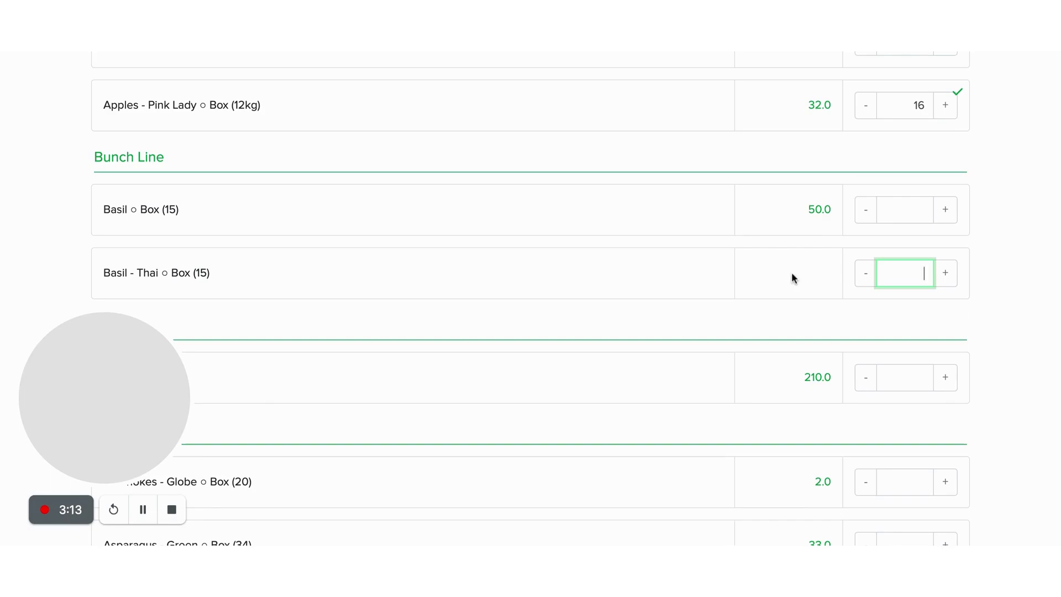
text(0)
key(Return)
scroll(616, 284, up, 7)
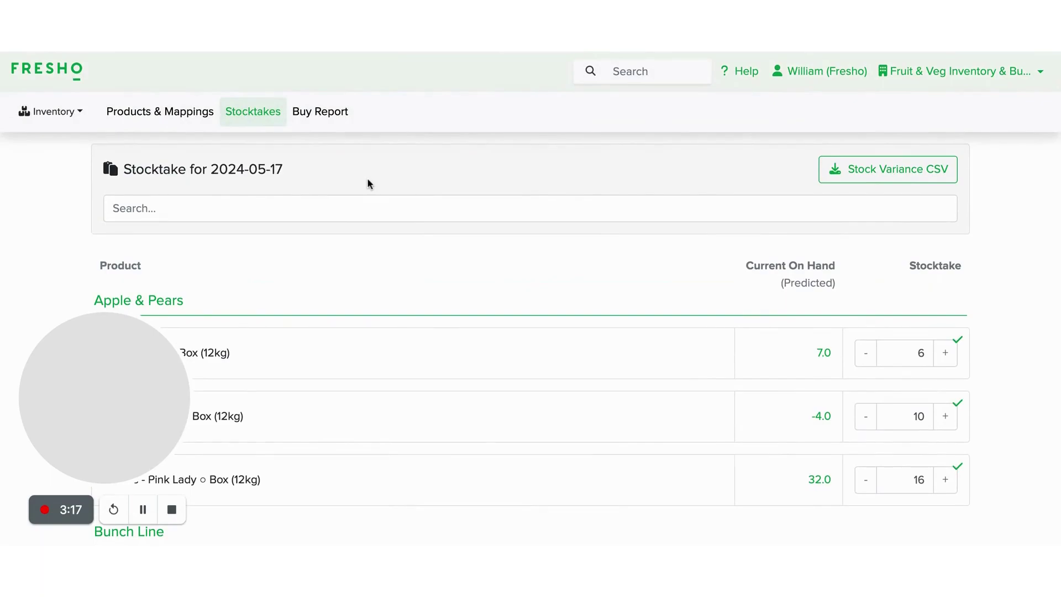
click(872, 180)
Step: Switch to Buy mode and create a buying list for delivery Sat 18-05-2024
click(62, 116)
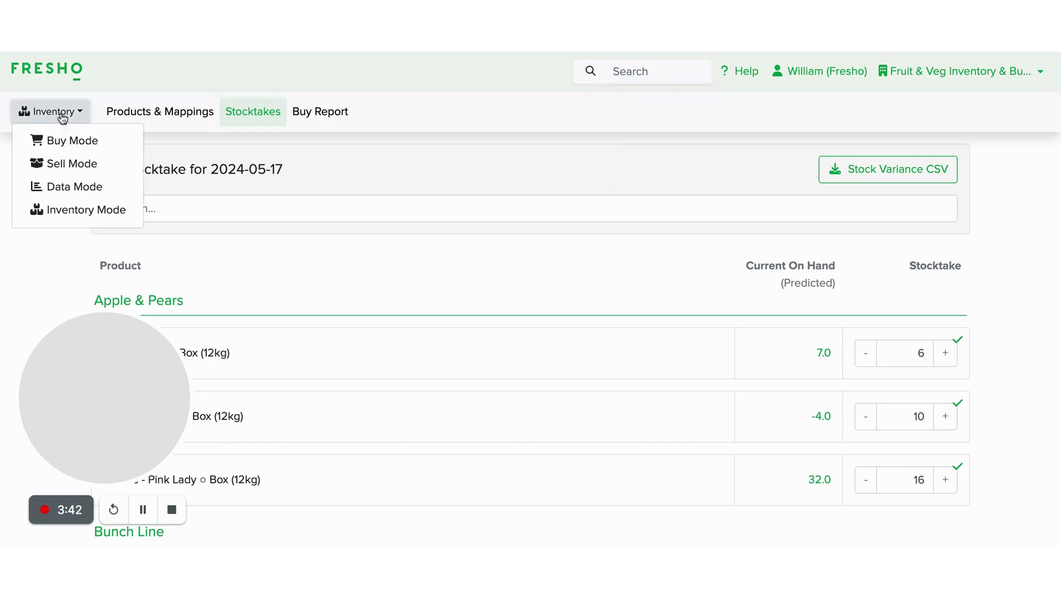
click(101, 143)
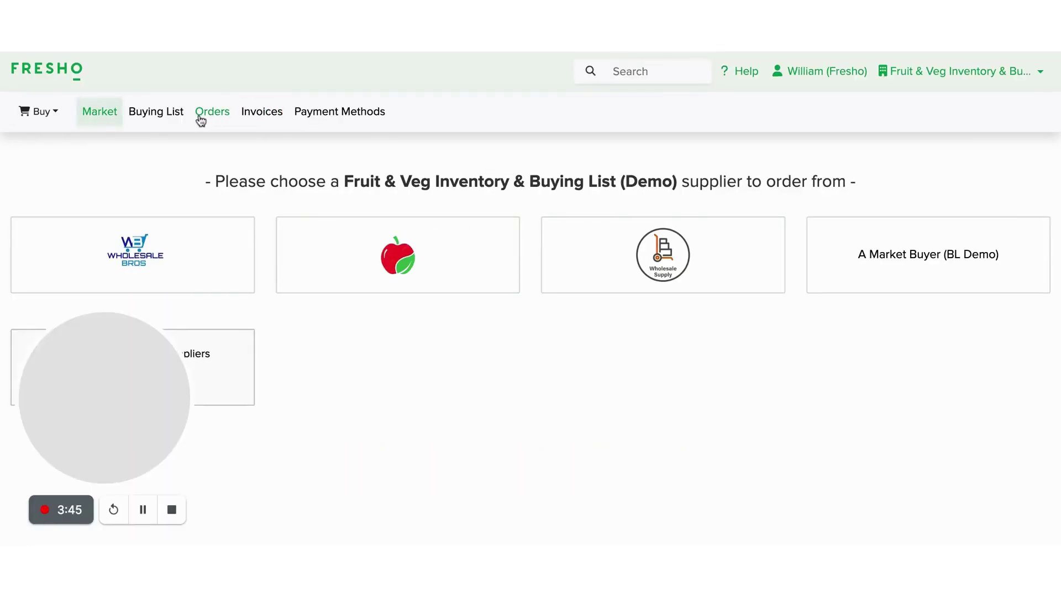
click(159, 112)
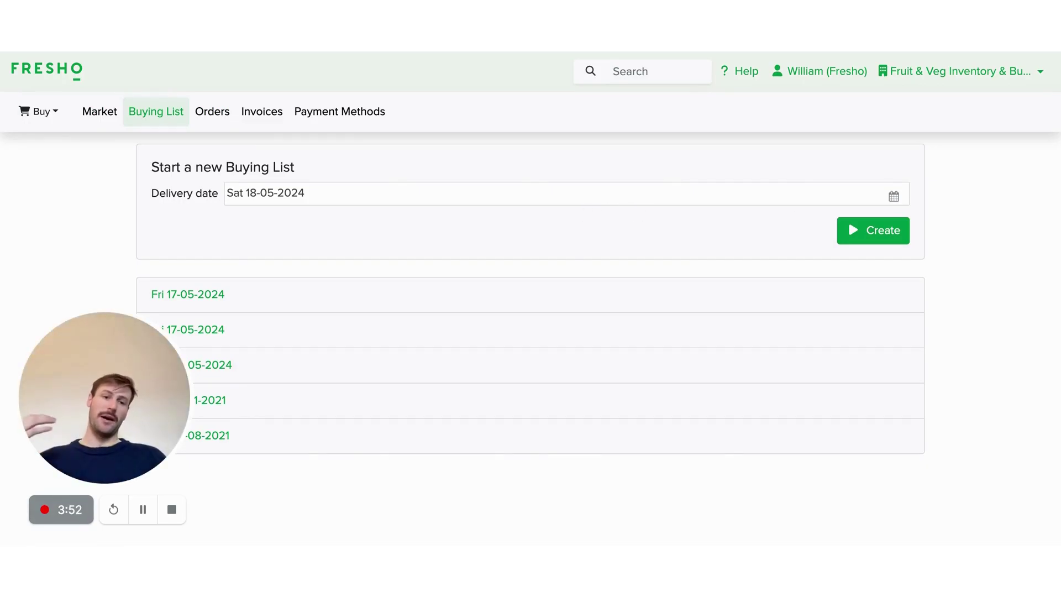
click(871, 242)
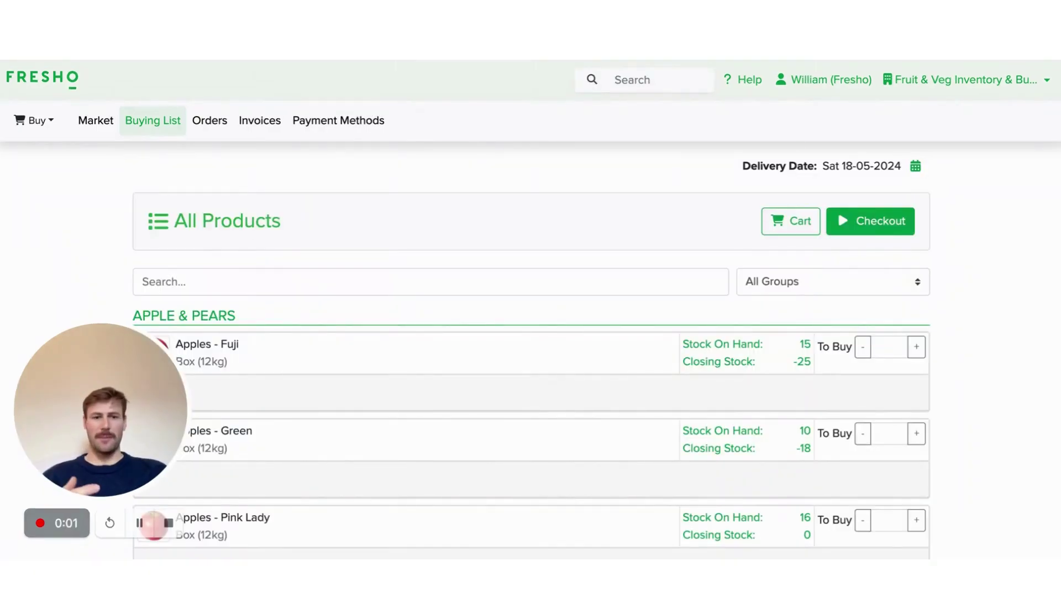
Step: Buy 30 Apples - Fuji boxes, giving Wholesale Fruit and Veg 2 a 50% supplier share
scroll(287, 318, down, 1)
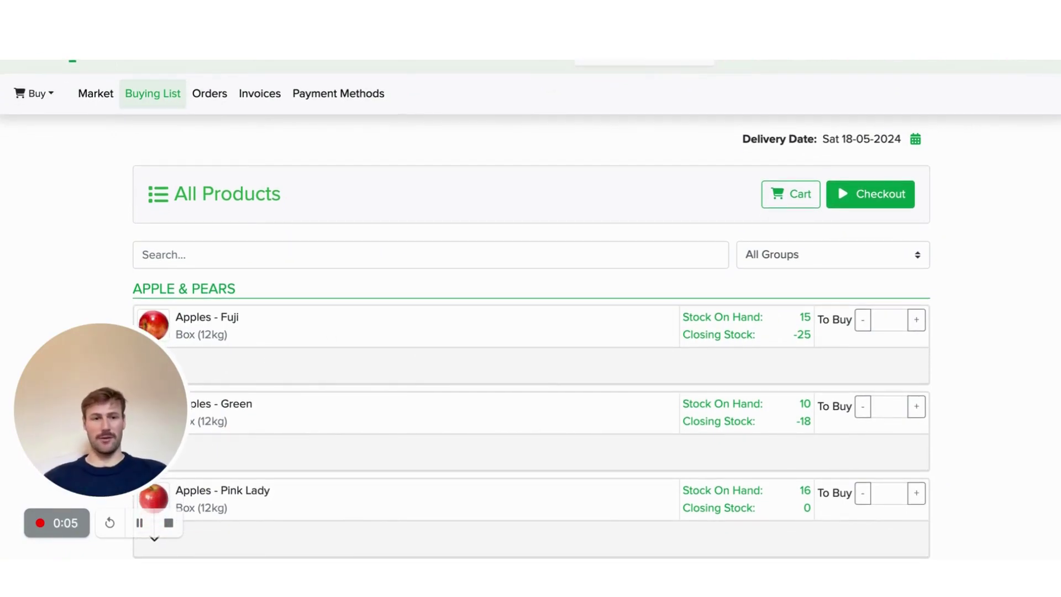
scroll(481, 280, down, 1)
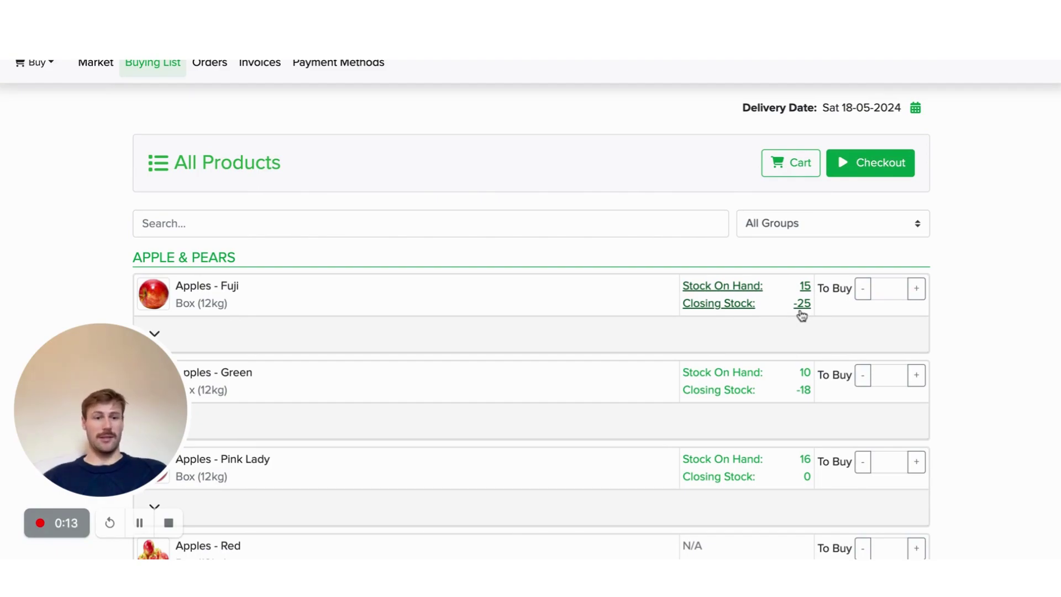
click(893, 293)
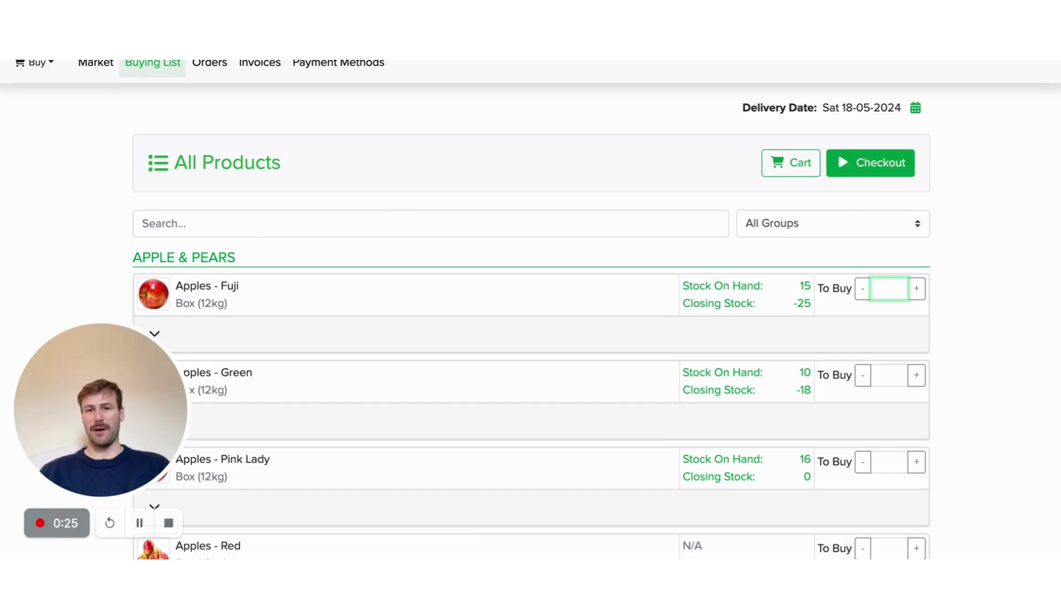
text(30)
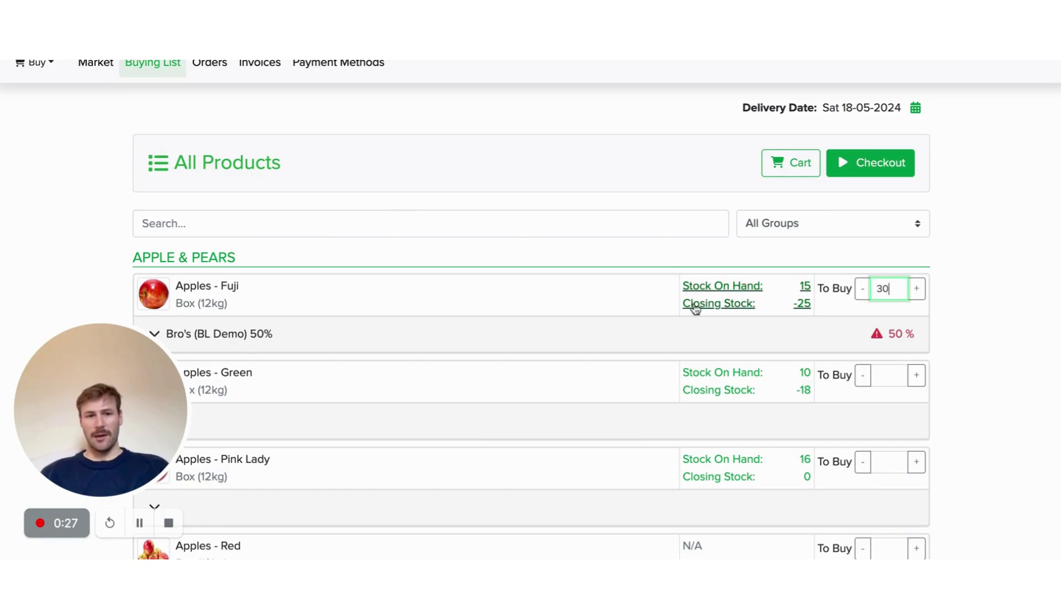
click(253, 341)
scroll(424, 332, down, 3)
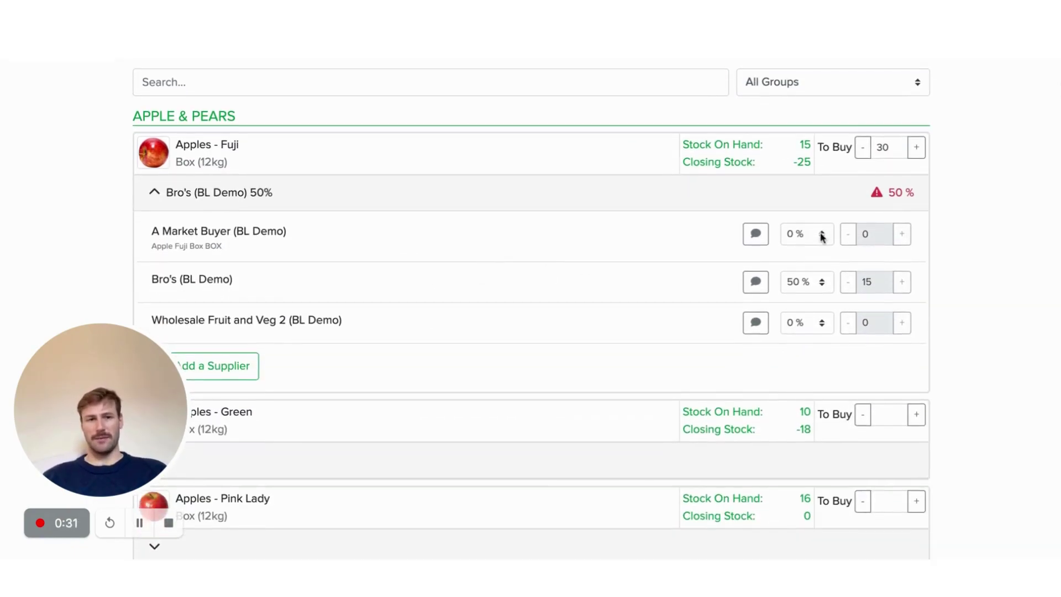
click(809, 328)
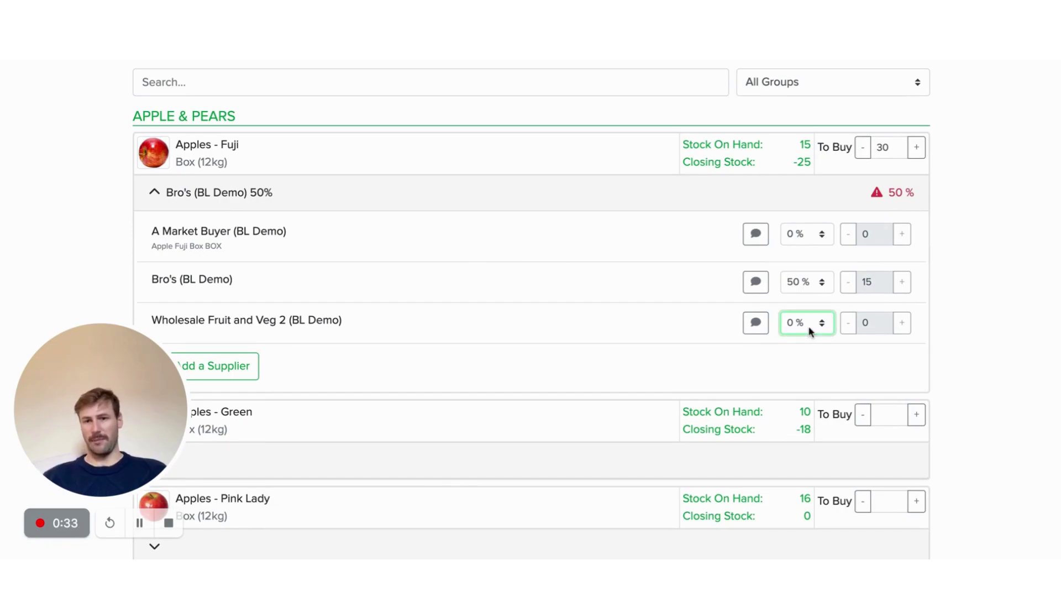
click(808, 332)
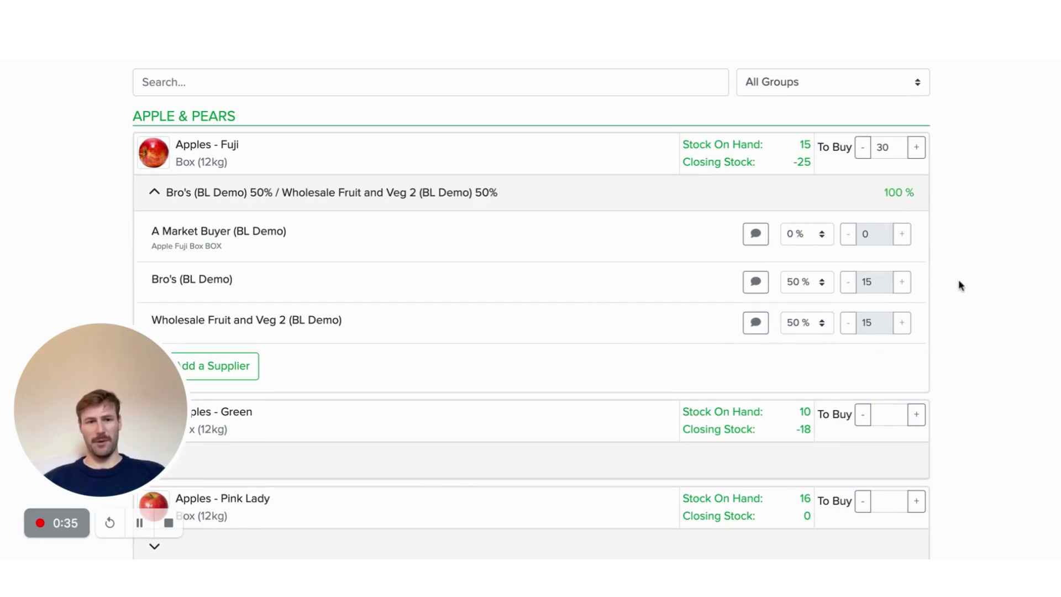
scroll(386, 282, down, 1)
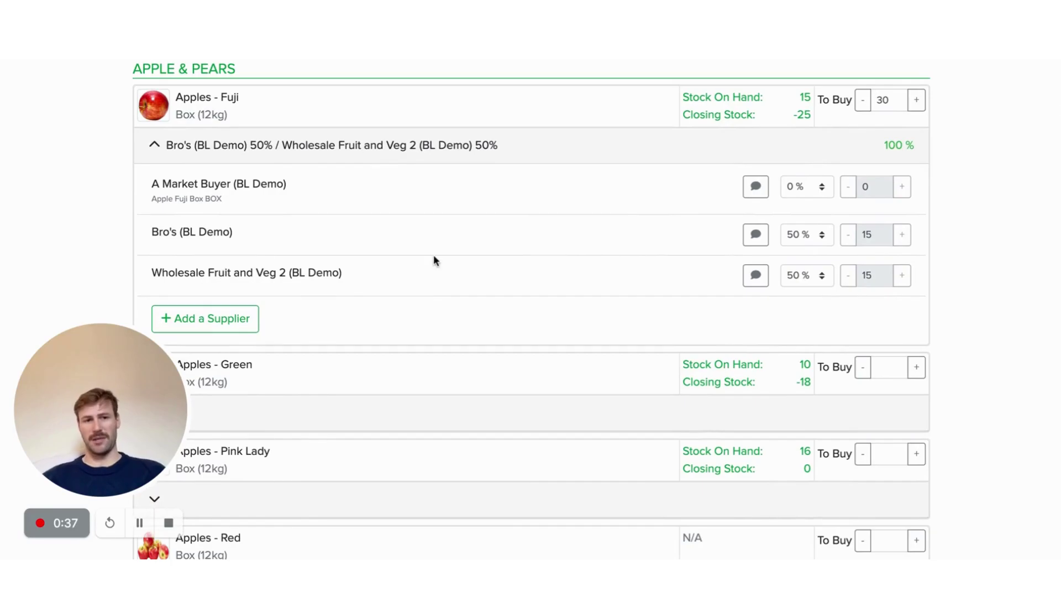
click(168, 143)
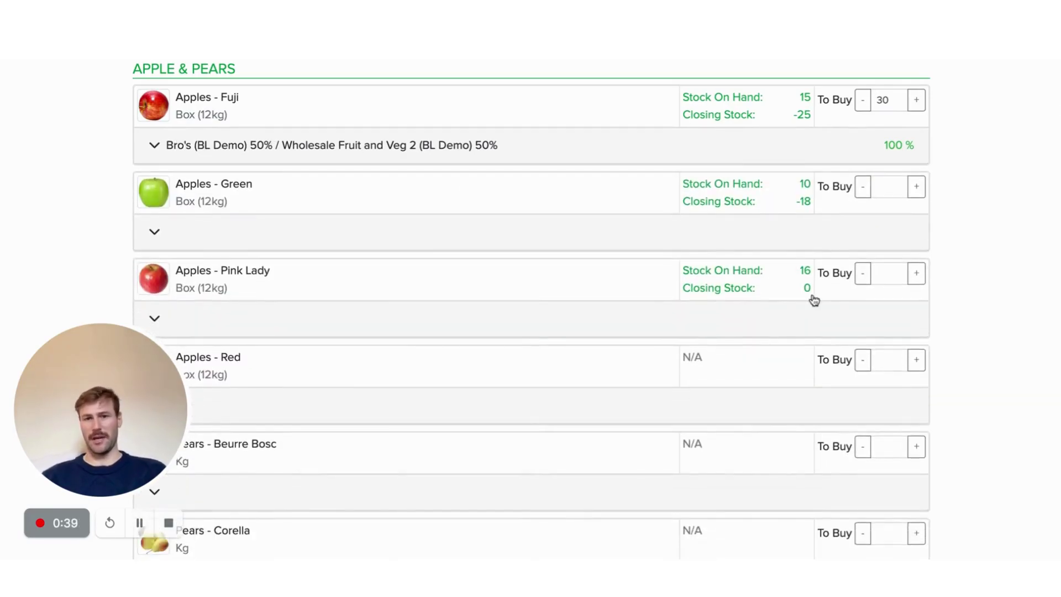
Step: Enter To Buy quantities of 30 for Apples - Green and 10 for Apples - Pink Lady
click(890, 186)
text(90)
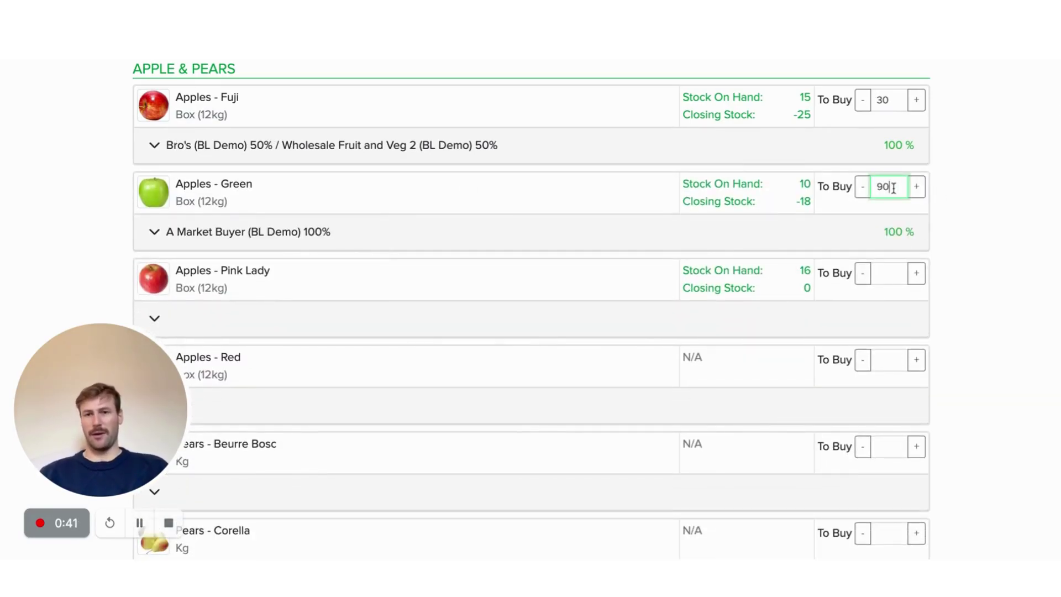
key(BackSpace)
key(BackSpace)
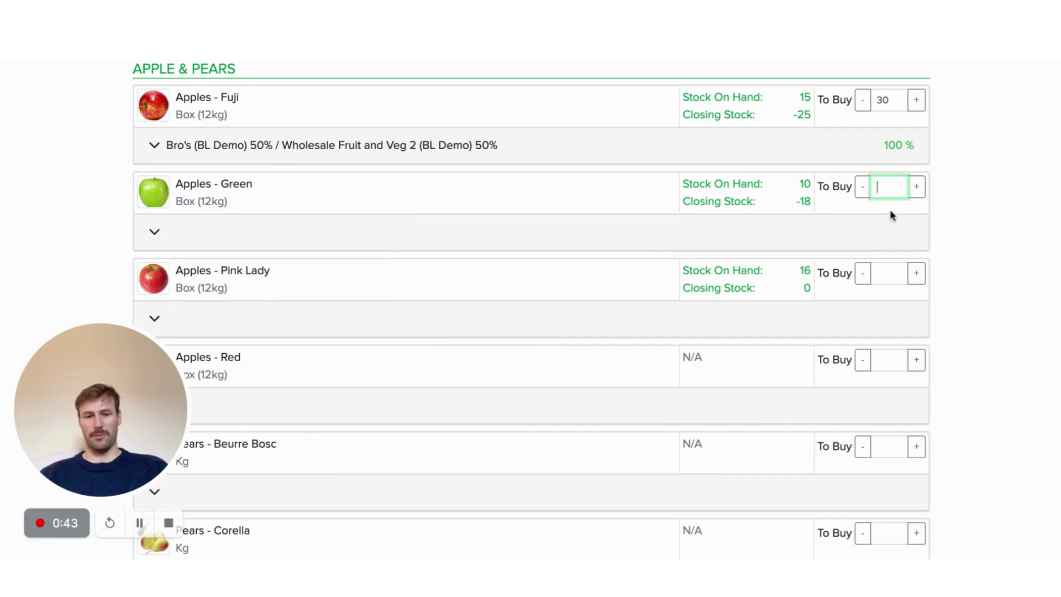
text(30)
click(889, 276)
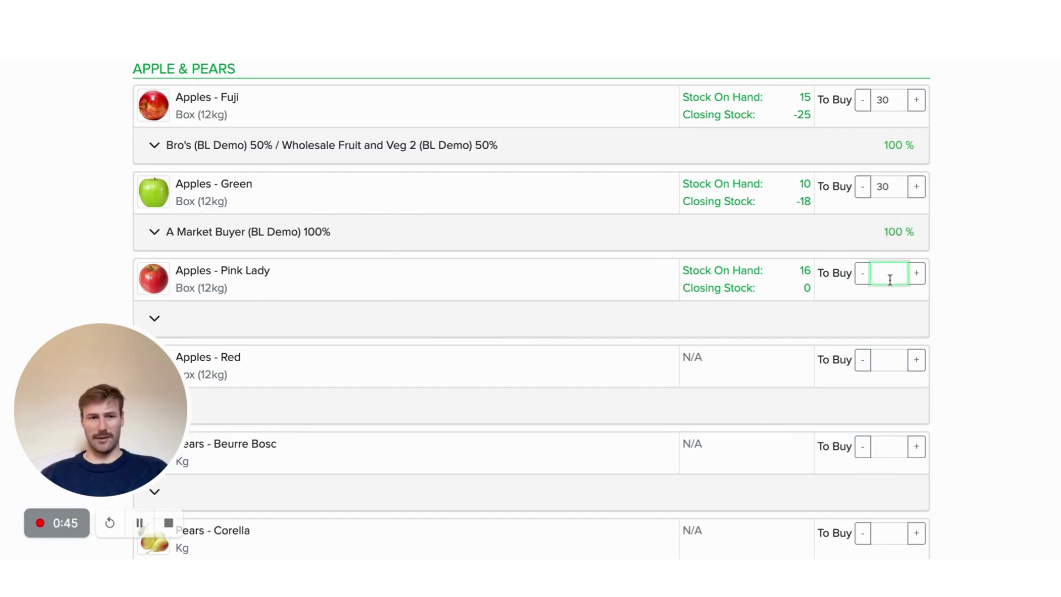
text(10)
click(956, 210)
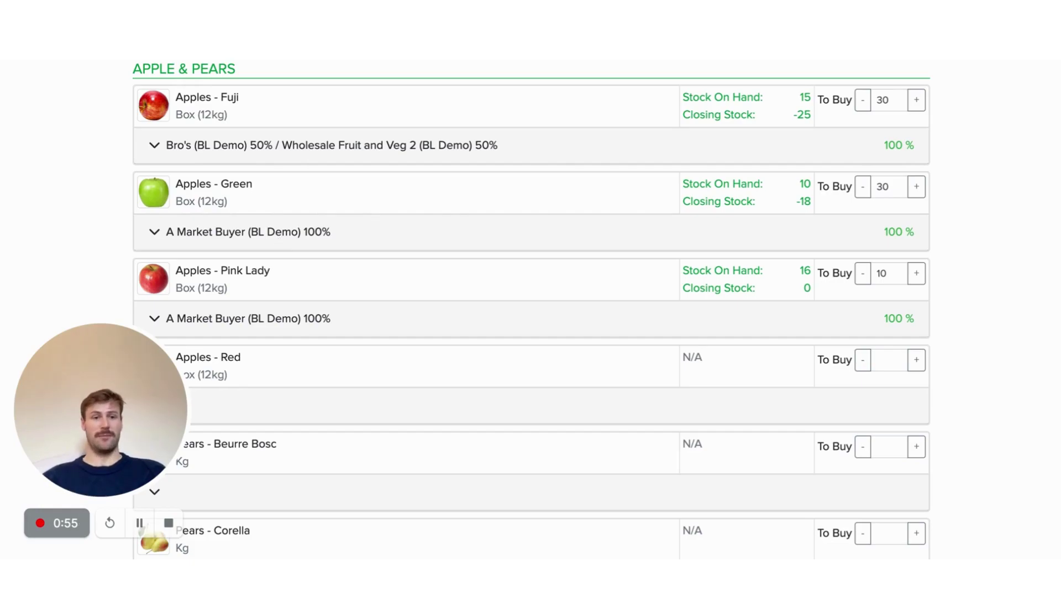
scroll(531, 309, up, 2)
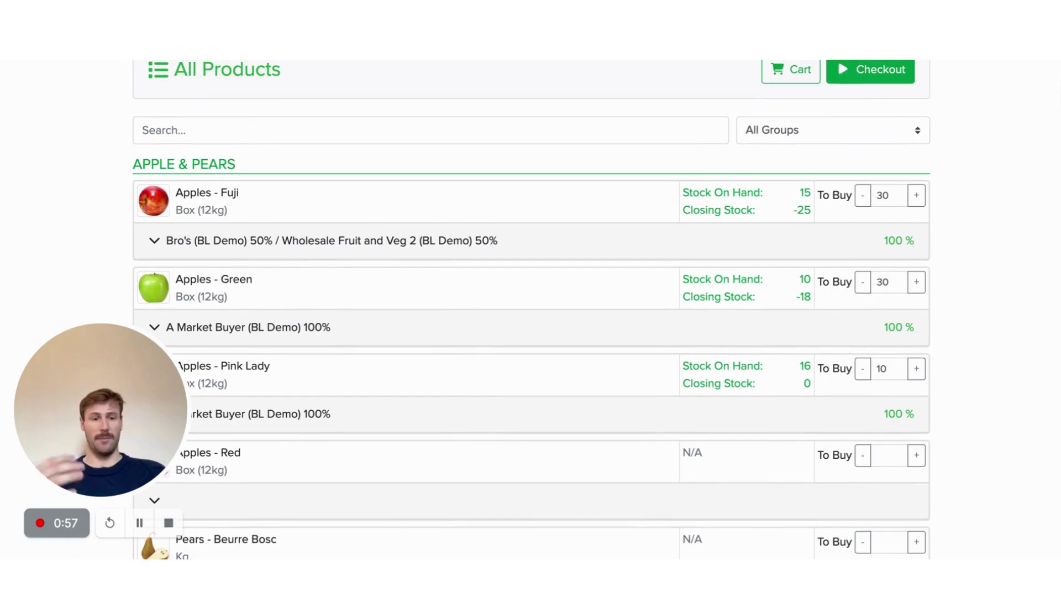
scroll(422, 225, up, 1)
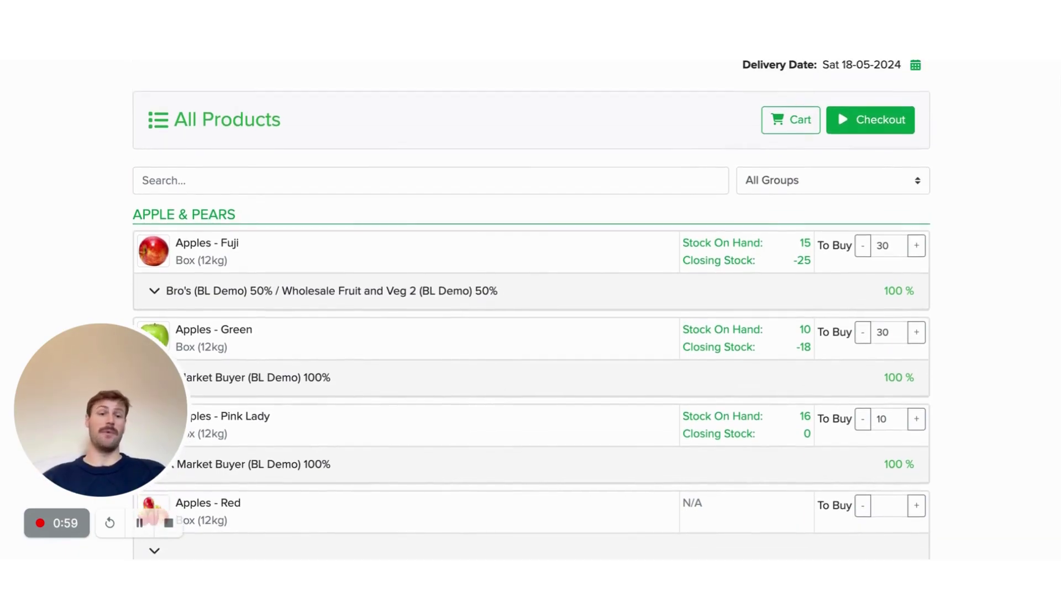
scroll(544, 215, up, 1)
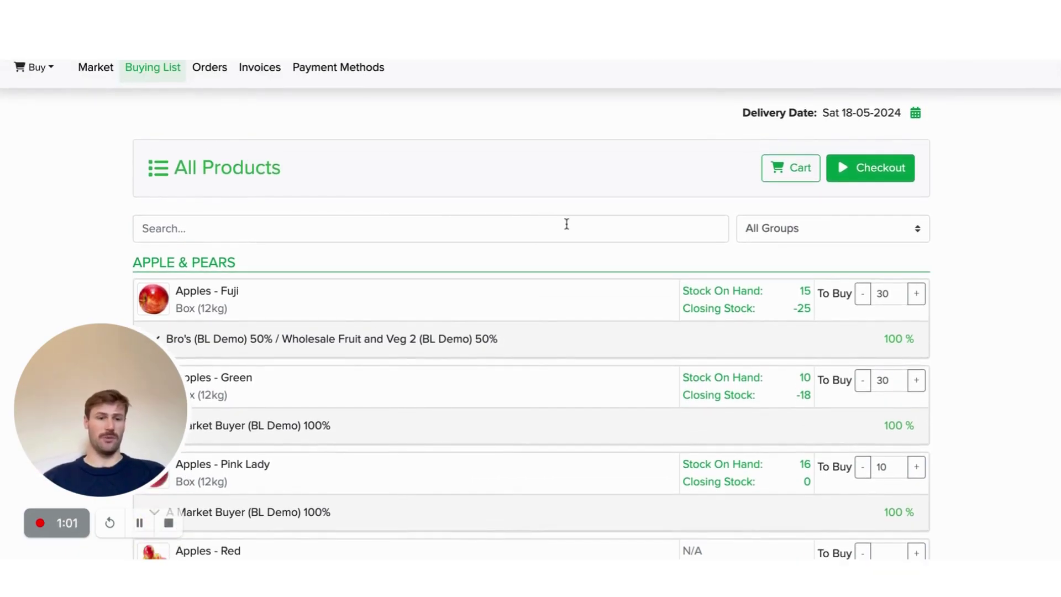
Step: Review the cart and check out all orders for delivery Sat 18-05-2024
click(784, 176)
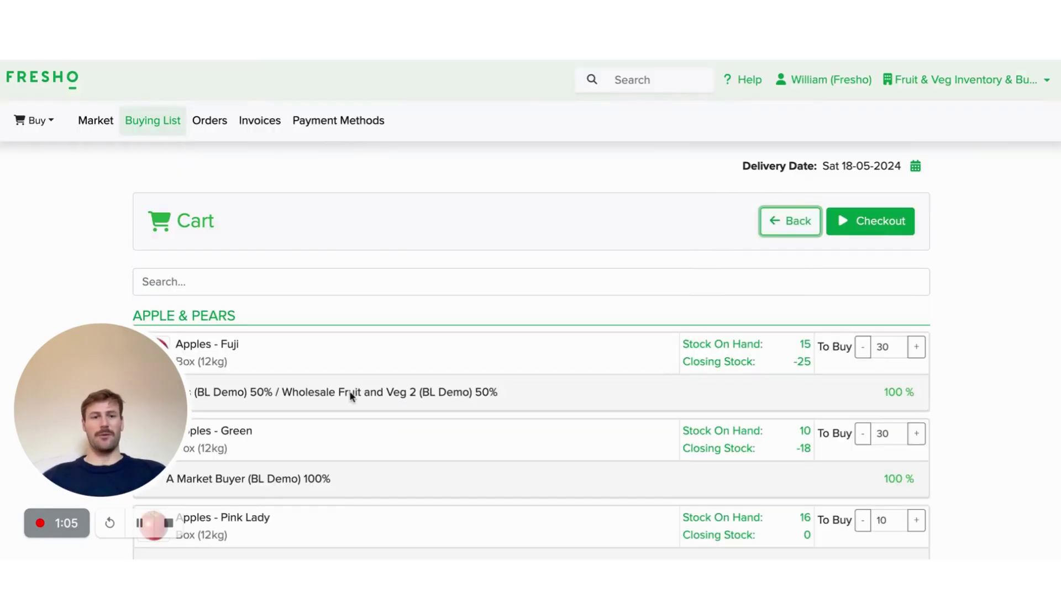
scroll(350, 394, down, 2)
scroll(432, 382, up, 1)
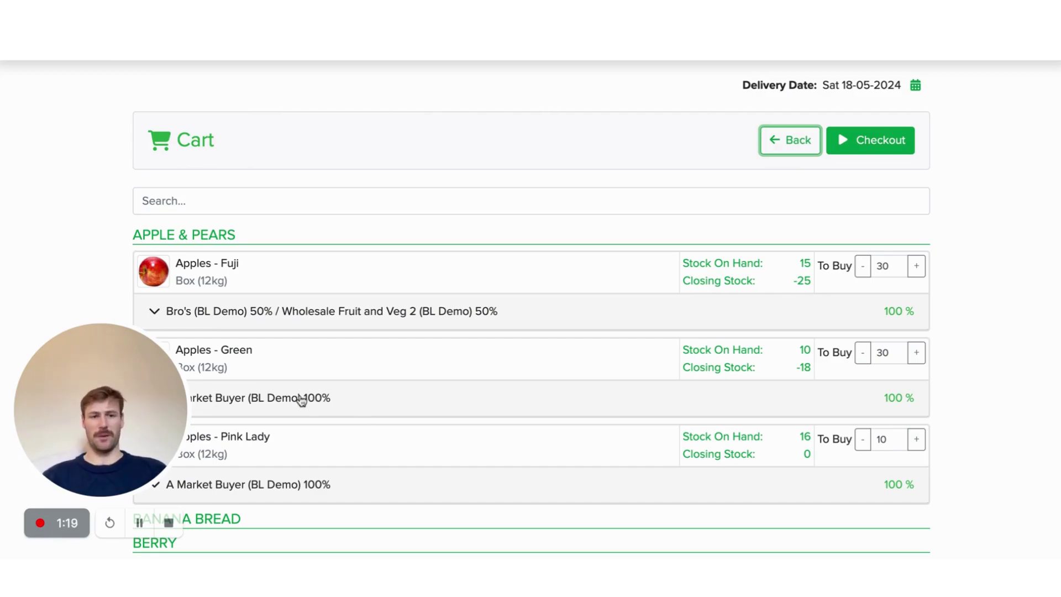
click(888, 142)
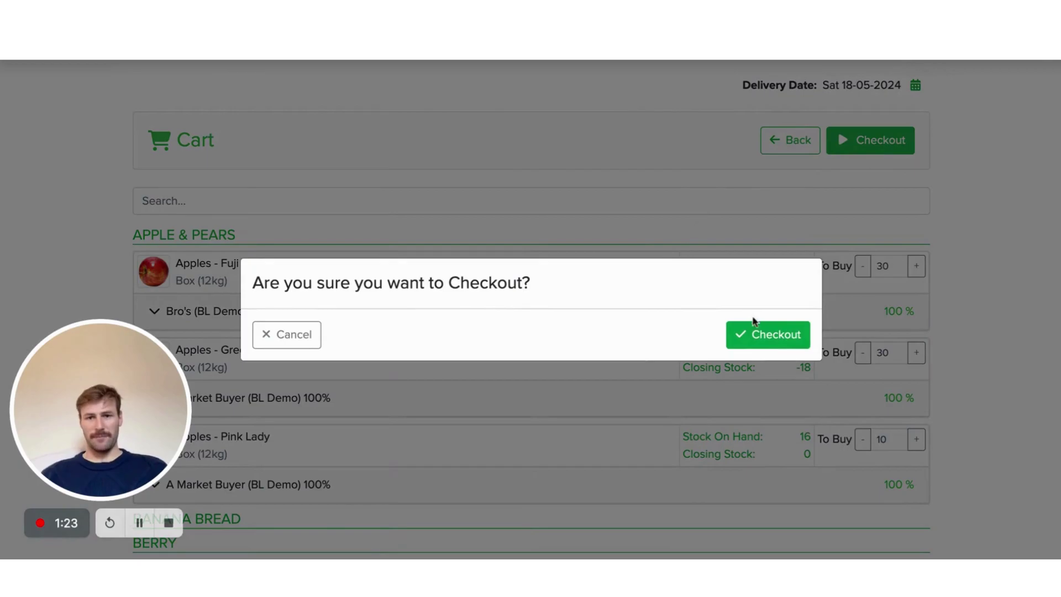
click(756, 331)
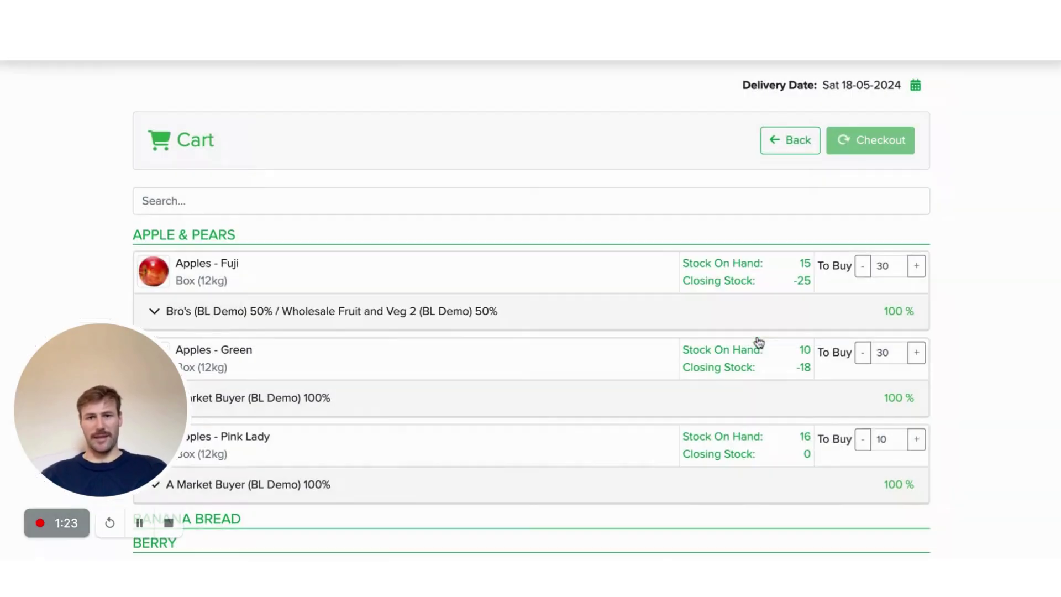
scroll(285, 128, up, 1)
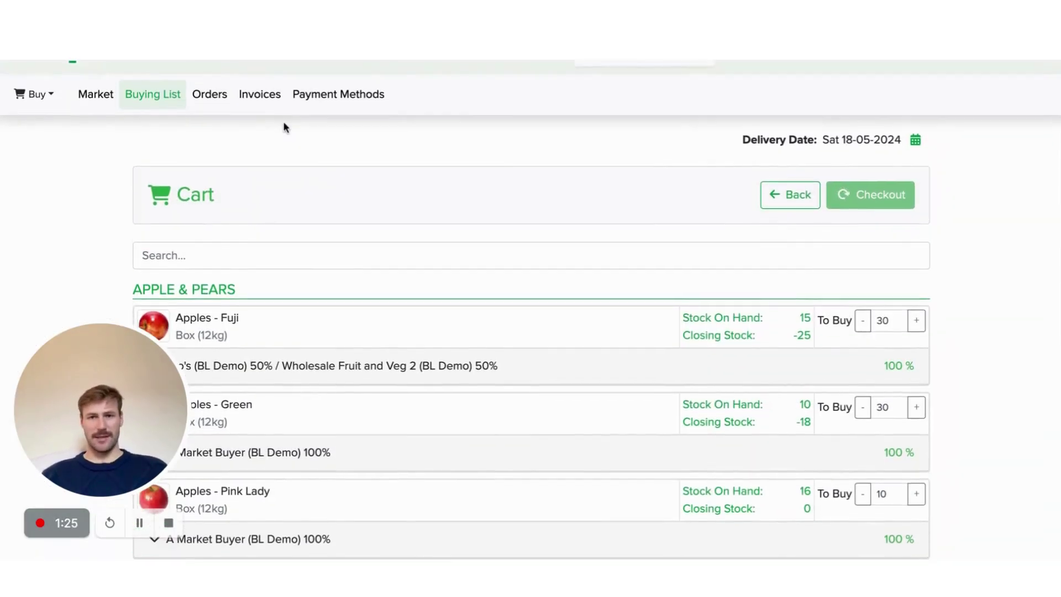
Step: Switch to Inventory mode and check Fuji's 40.0 purchase orders and 5.0 closing stock
click(52, 97)
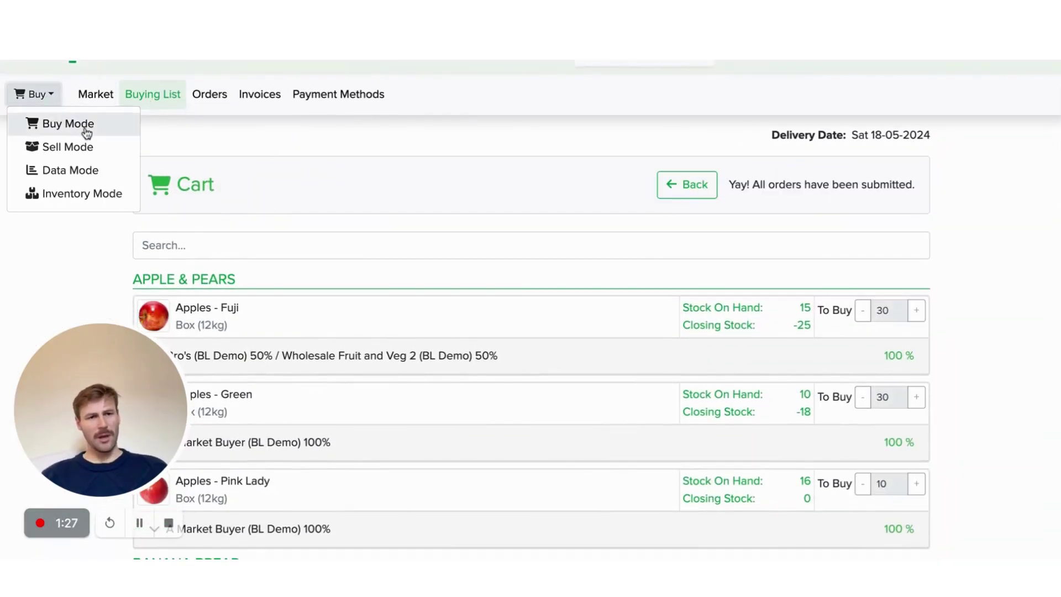
click(78, 193)
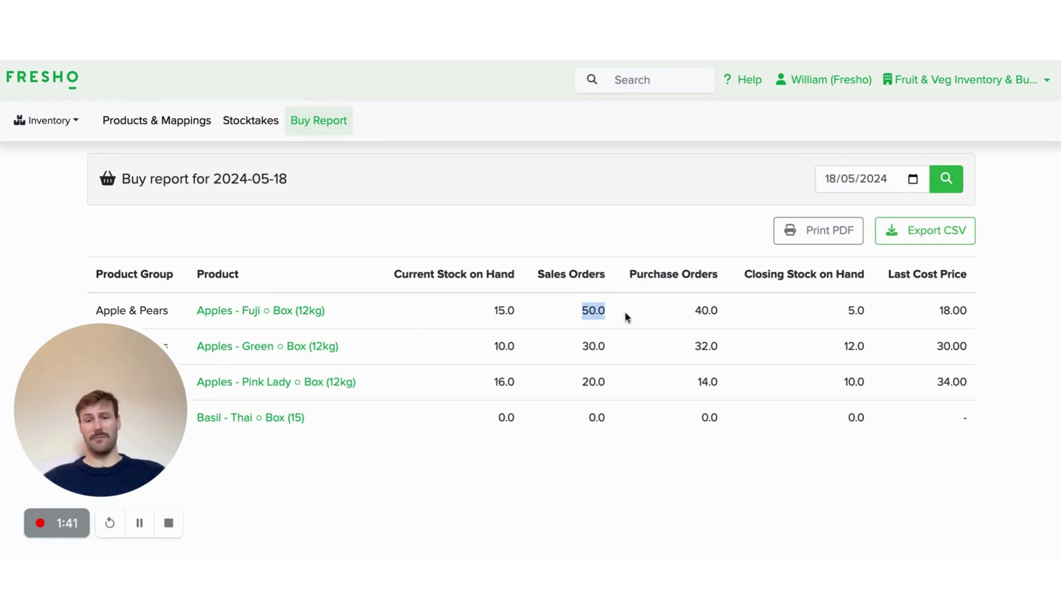
drag(686, 310, 731, 313)
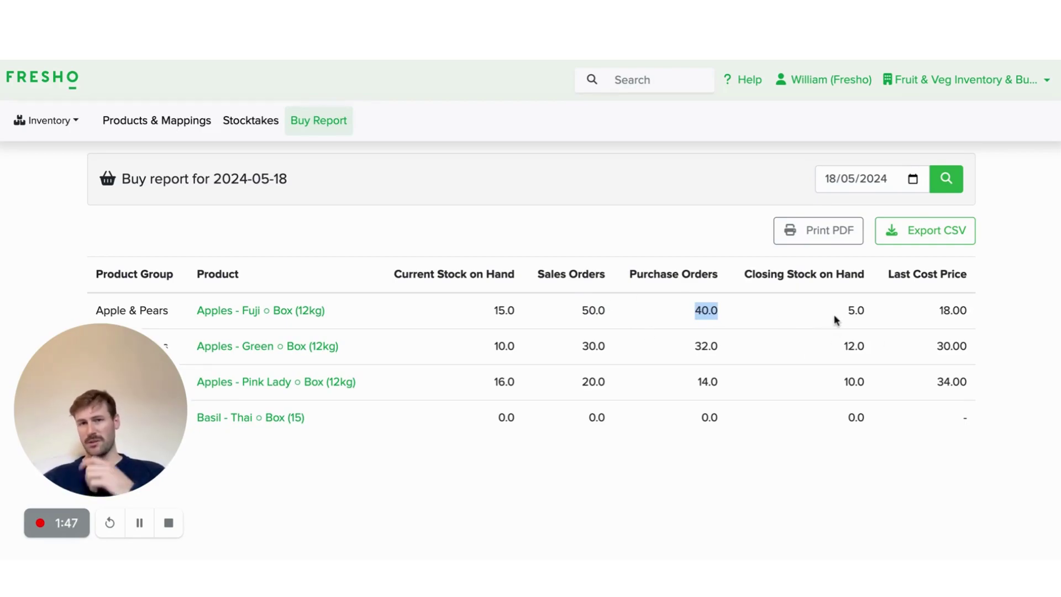
drag(838, 312, 881, 315)
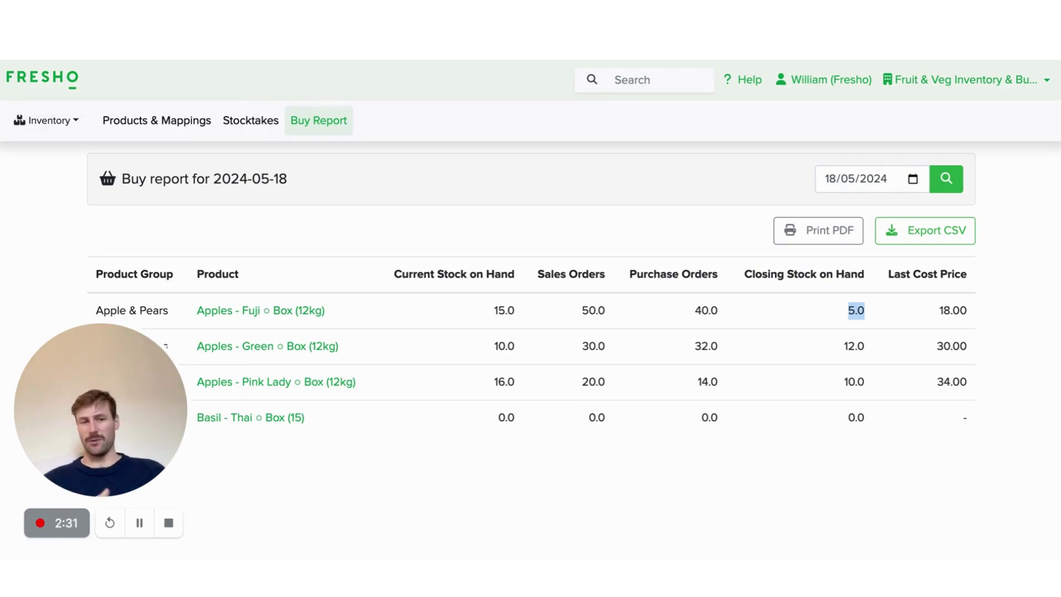
Step: Return to Buy mode and show only accepted orders on the Orders page
click(53, 122)
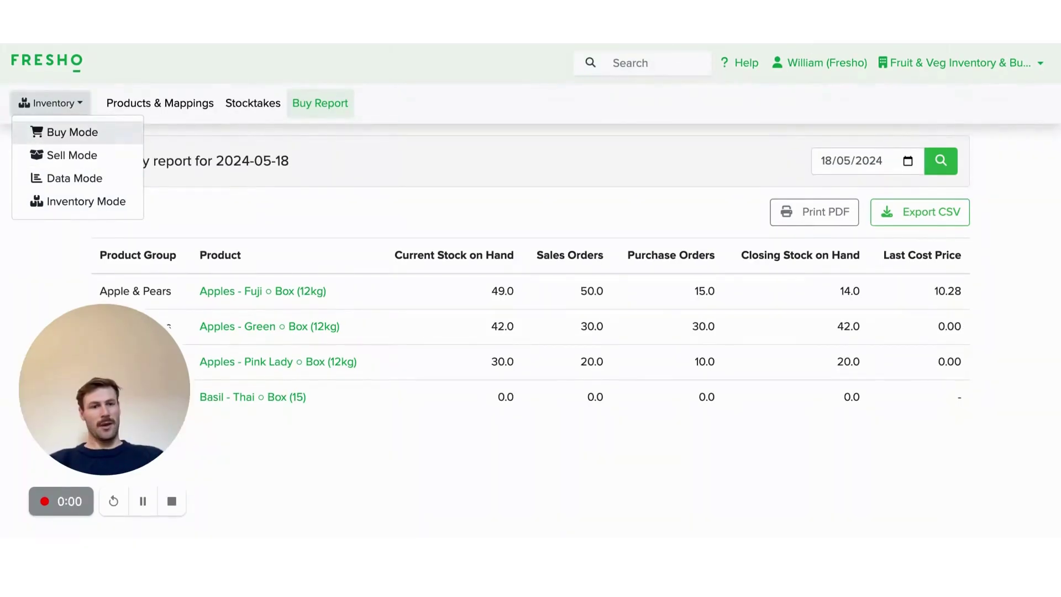
click(63, 131)
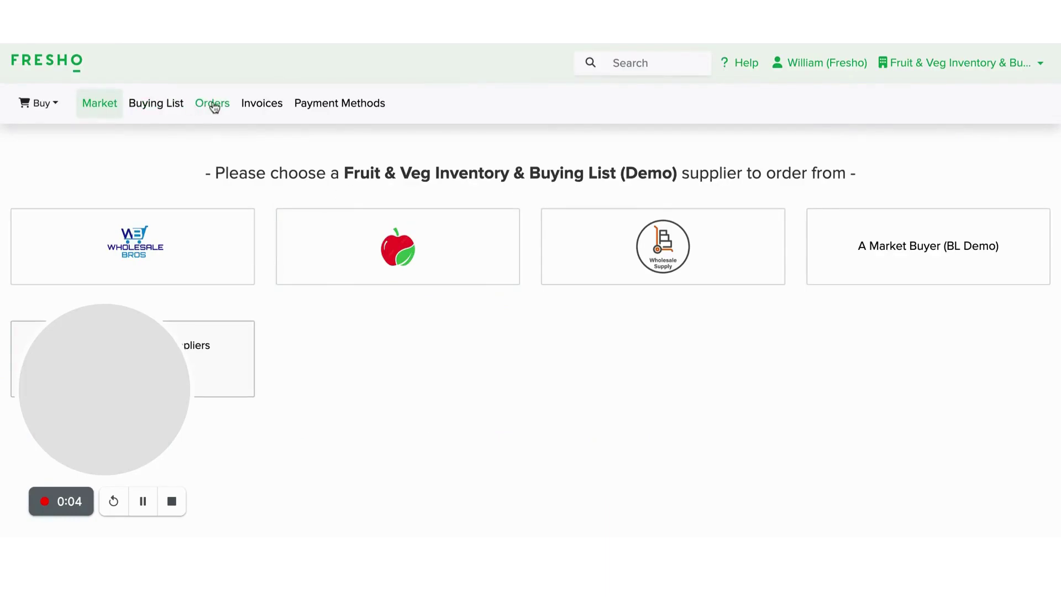
click(213, 105)
click(523, 155)
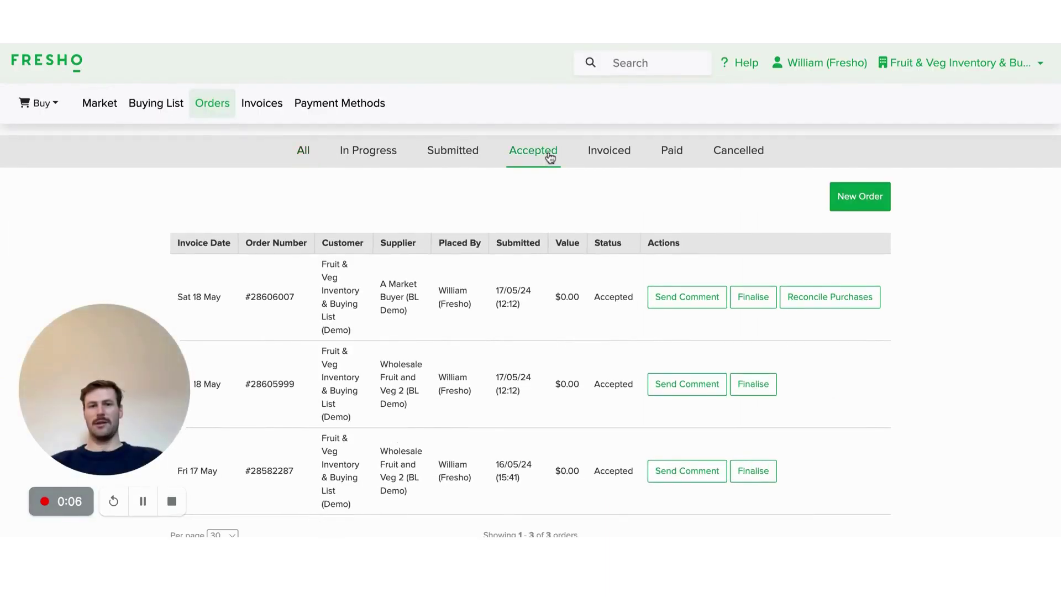
scroll(639, 215, down, 1)
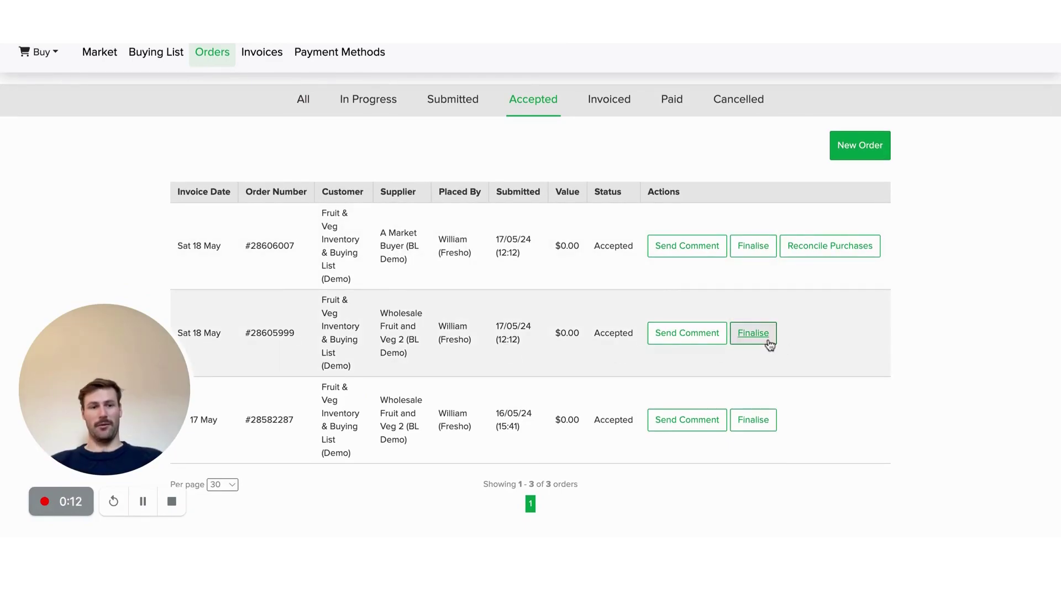
Step: Change the Fuji line to quantity 14 at price 25 ex tax and finalise the Wholesale Fruit and Veg 2 order
click(768, 342)
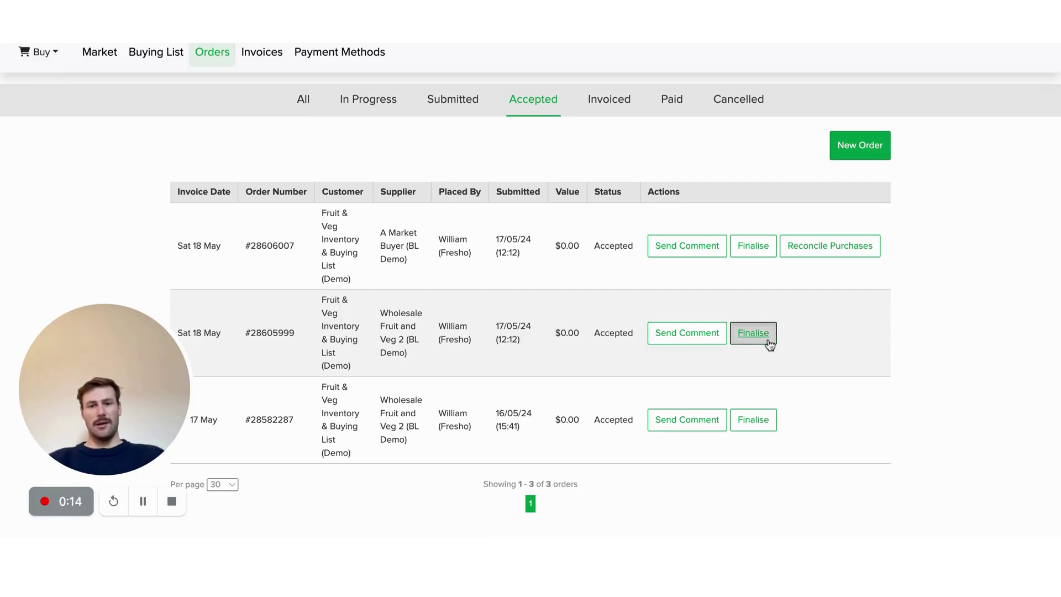
scroll(767, 346, down, 3)
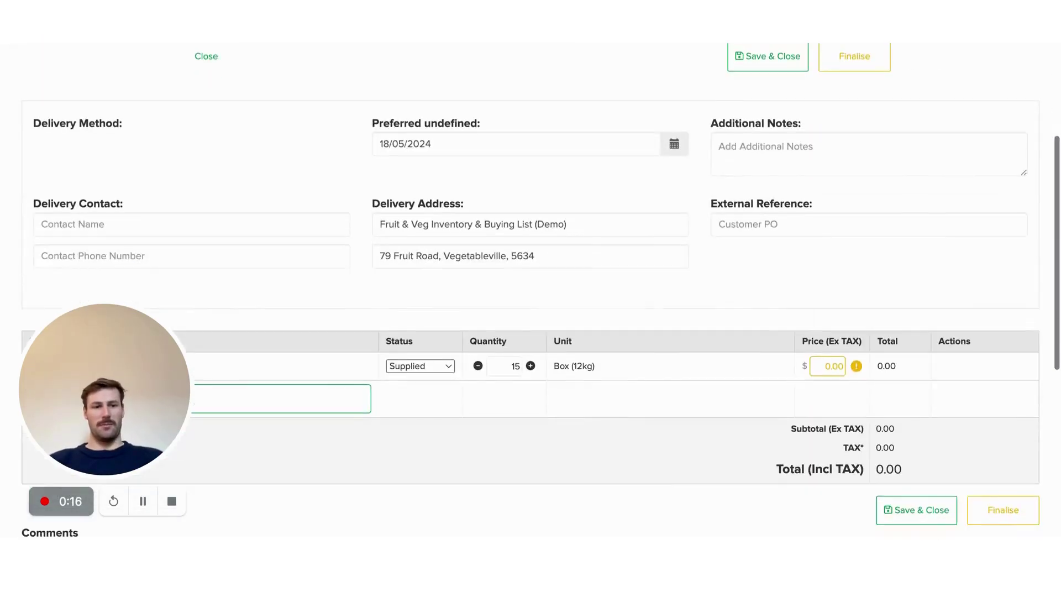
scroll(386, 239, down, 4)
scroll(386, 239, up, 1)
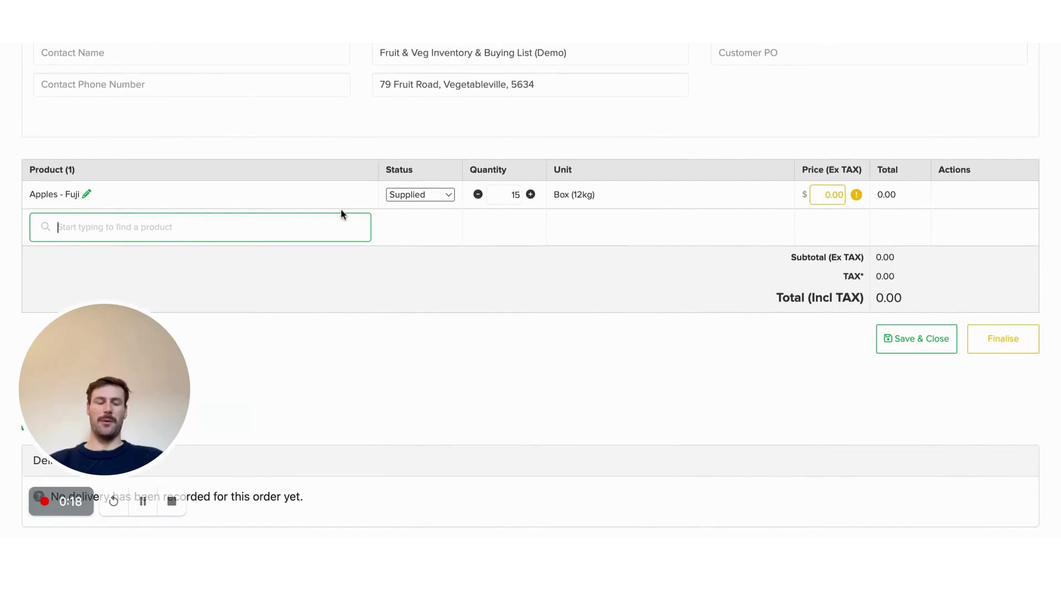
click(511, 195)
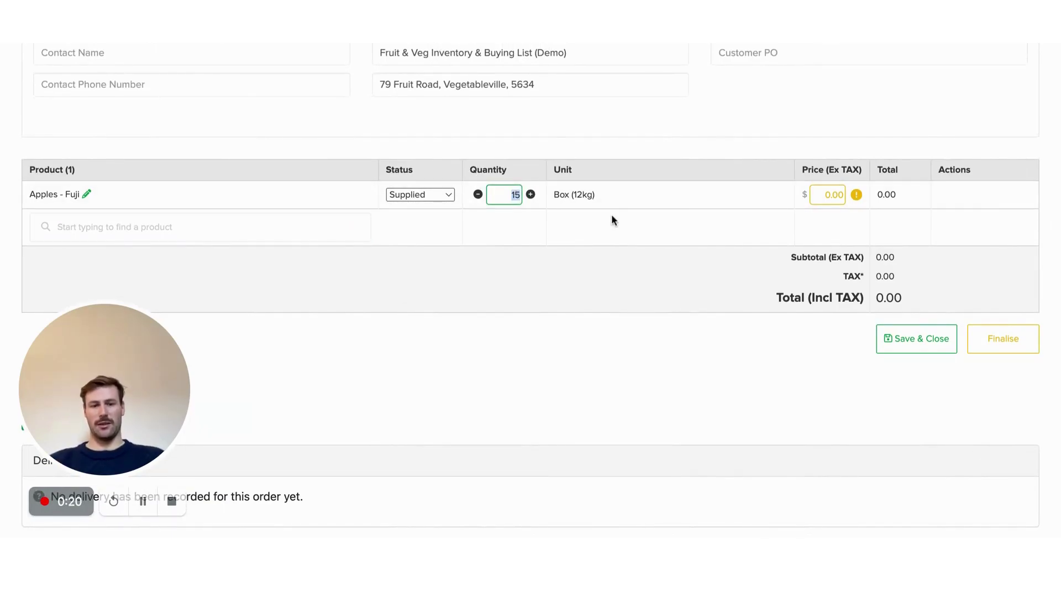
text(14)
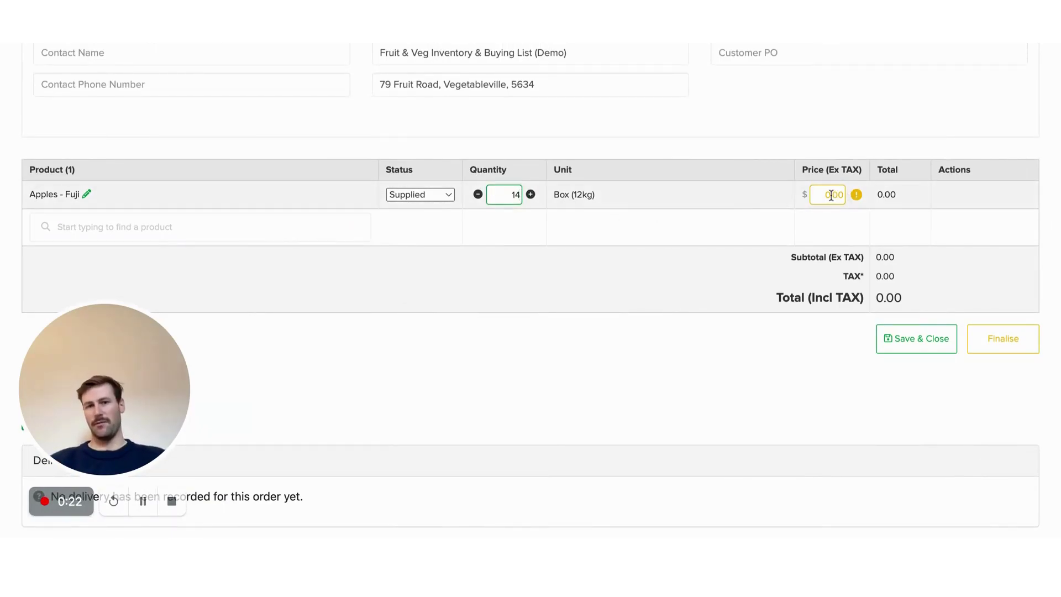
click(830, 195)
text(25)
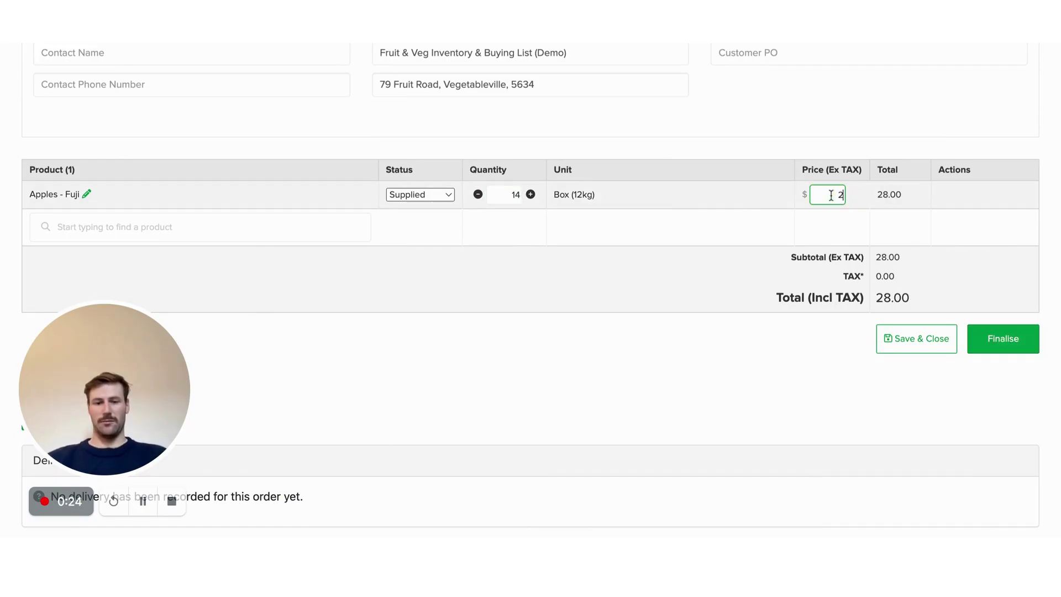
click(1004, 339)
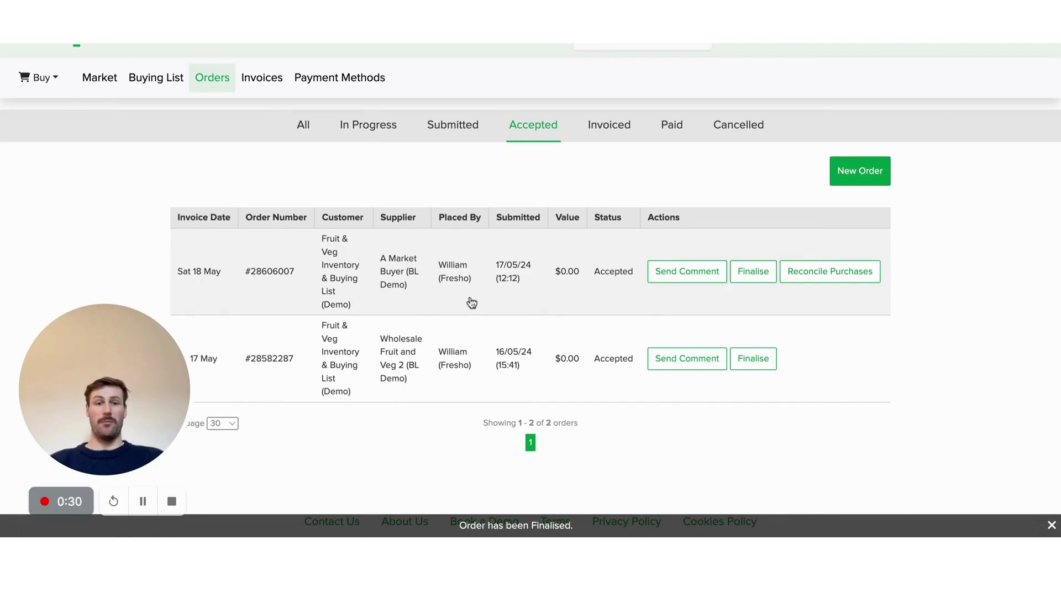
Step: Reconcile the A Market Buyer order: 30 Green boxes from Bro's, 10 Pink Lady from Wholesale Fruit and Veg 2
click(816, 283)
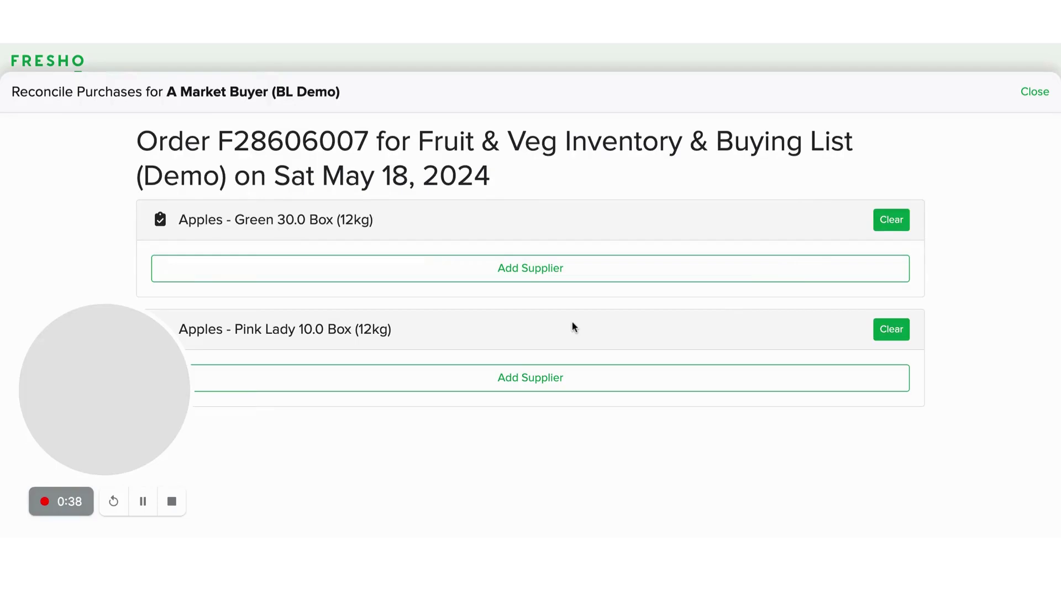
click(558, 268)
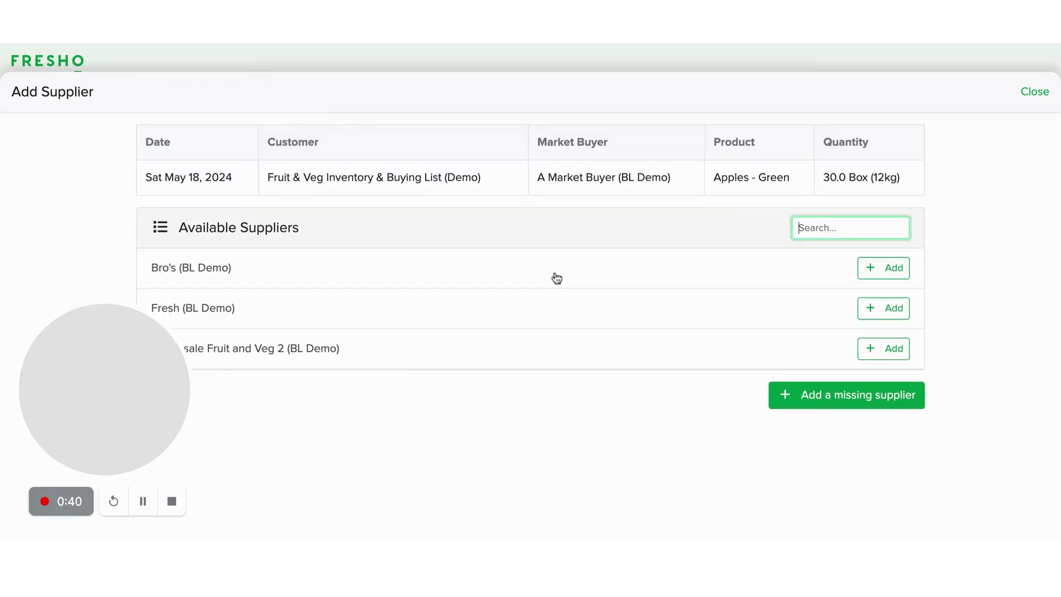
click(886, 267)
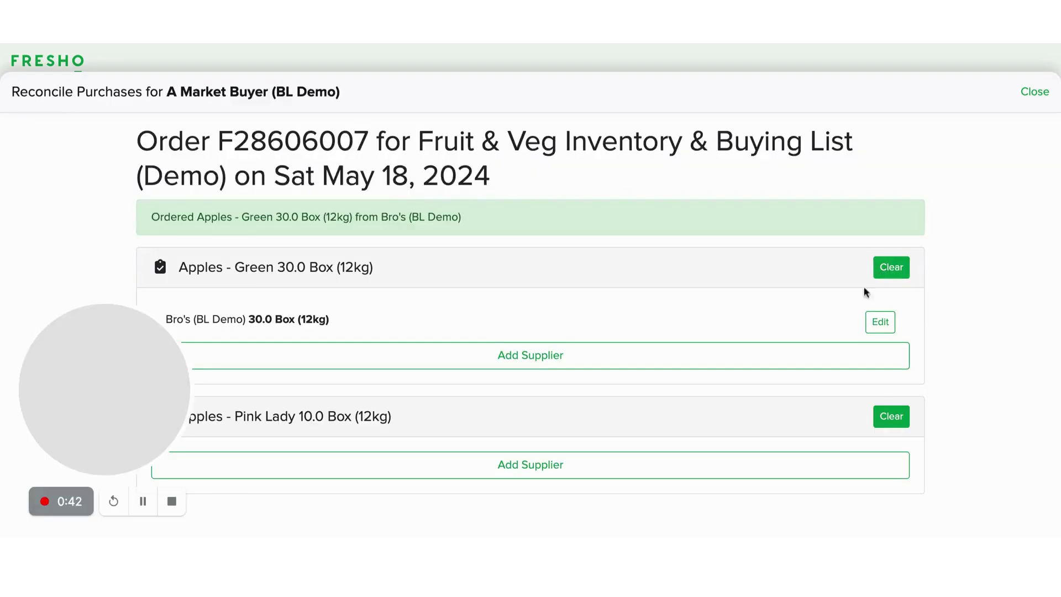
click(734, 465)
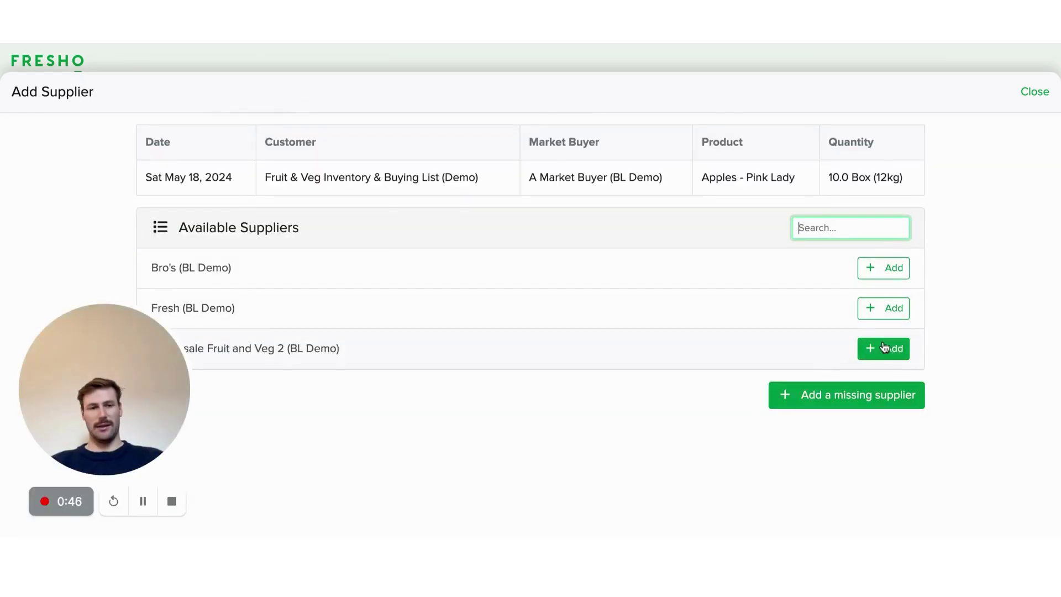
click(899, 356)
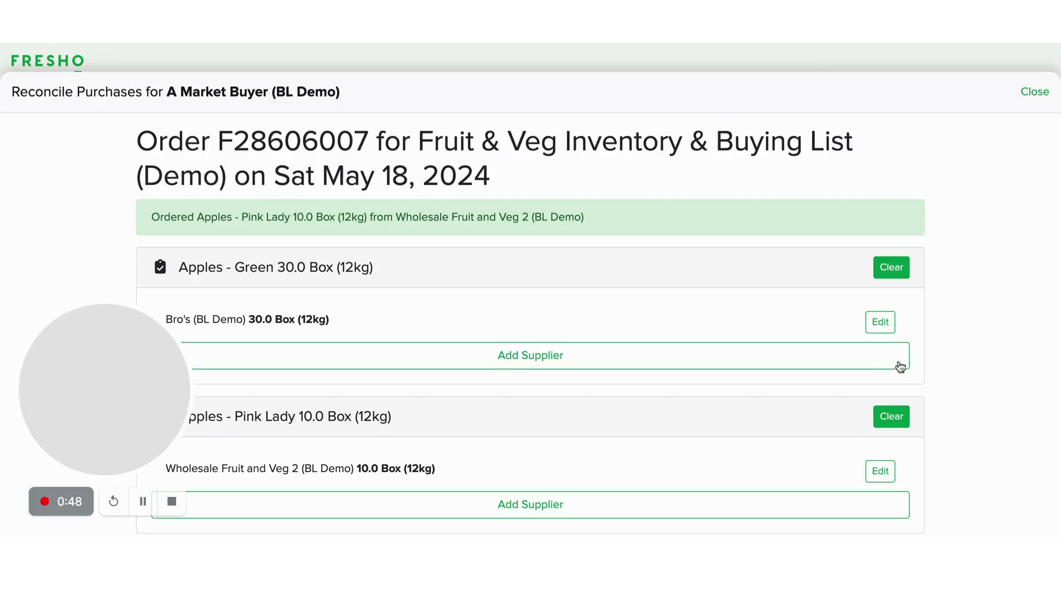
scroll(698, 371, down, 1)
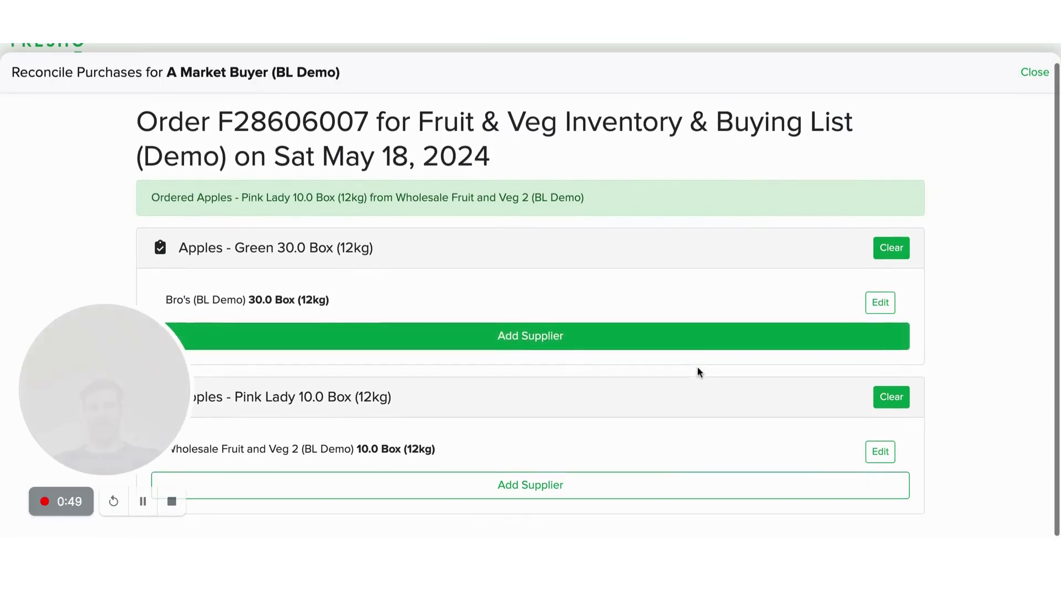
Step: In Bro's order, set the Fuji apples price to 21 and the Green apples price to 22
click(894, 303)
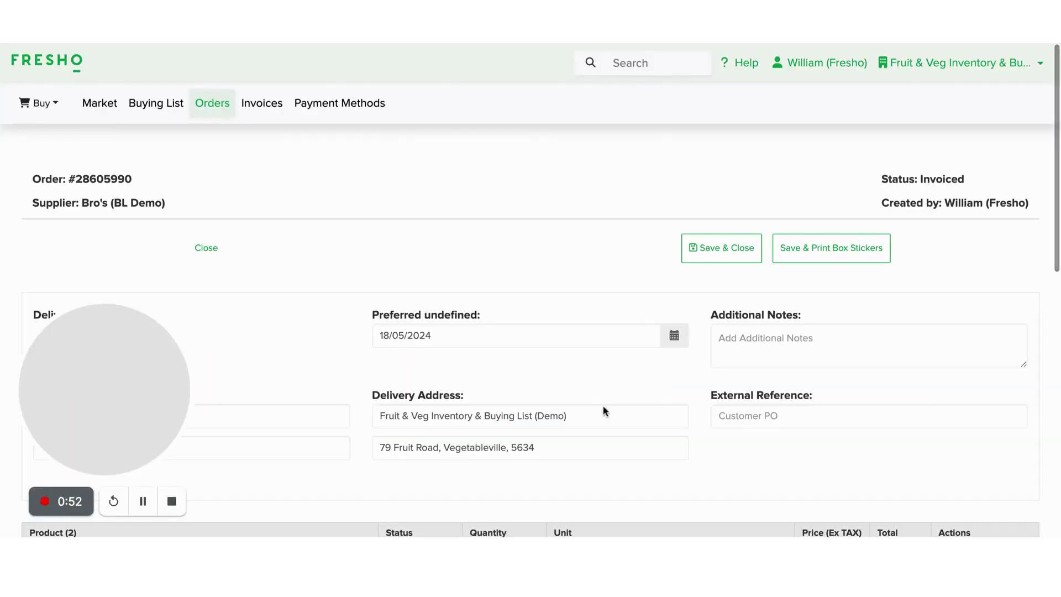
scroll(602, 410, down, 3)
click(825, 421)
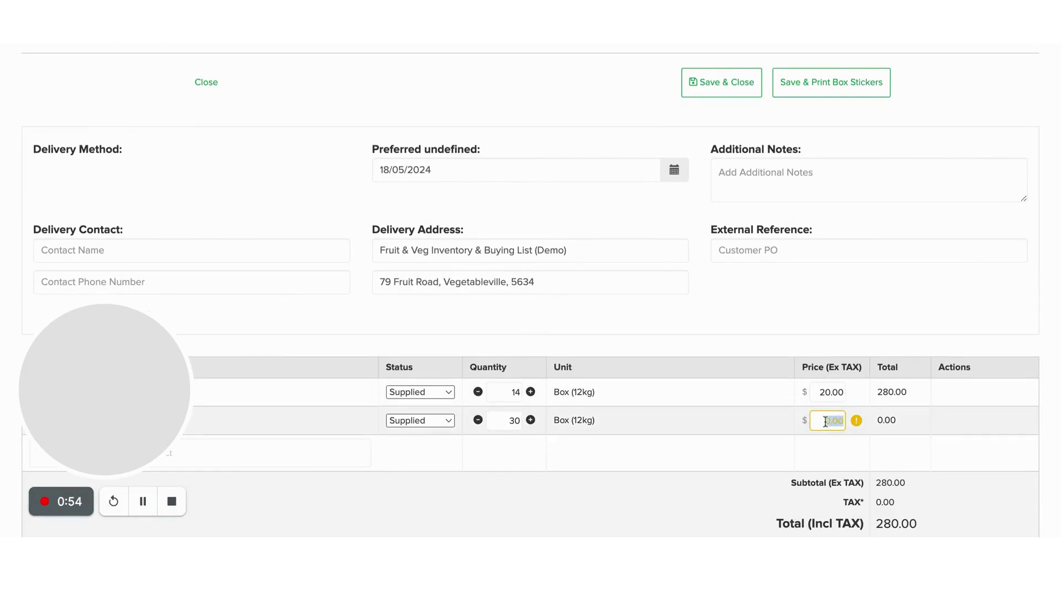
click(607, 410)
scroll(606, 410, down, 3)
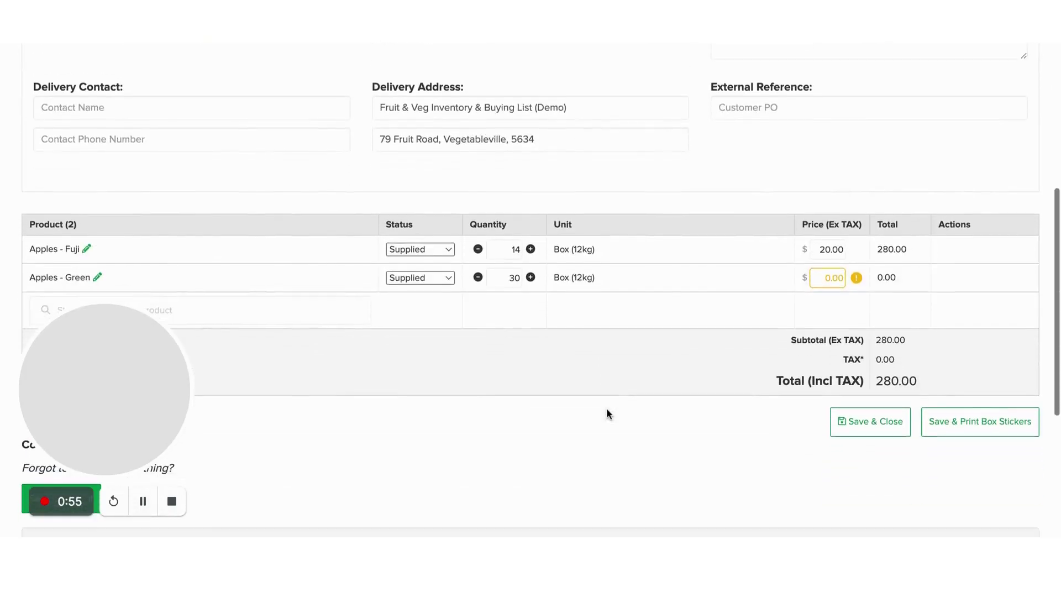
click(830, 253)
text(21)
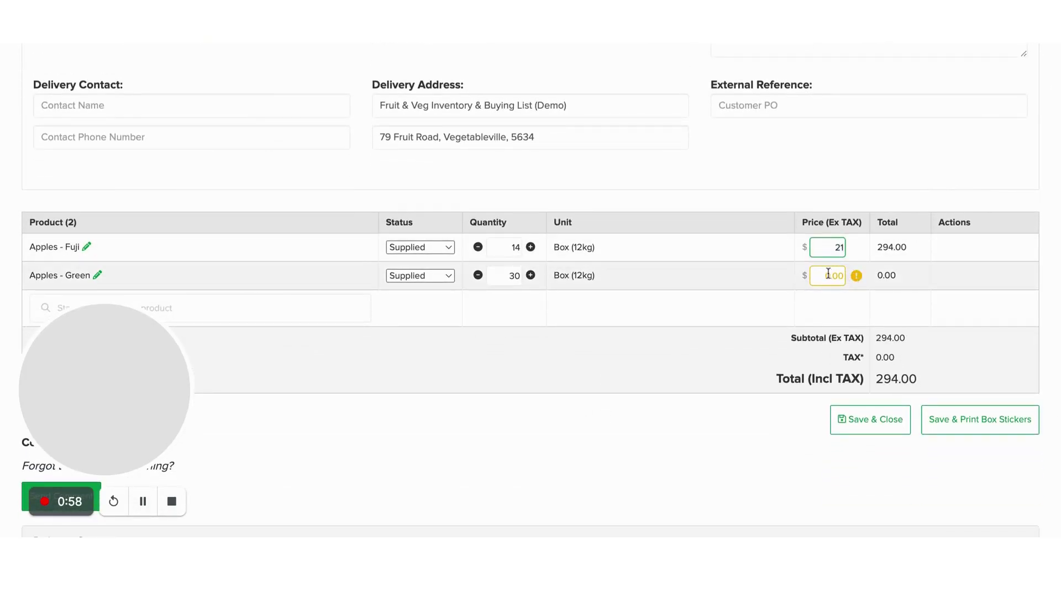
click(827, 275)
text(22)
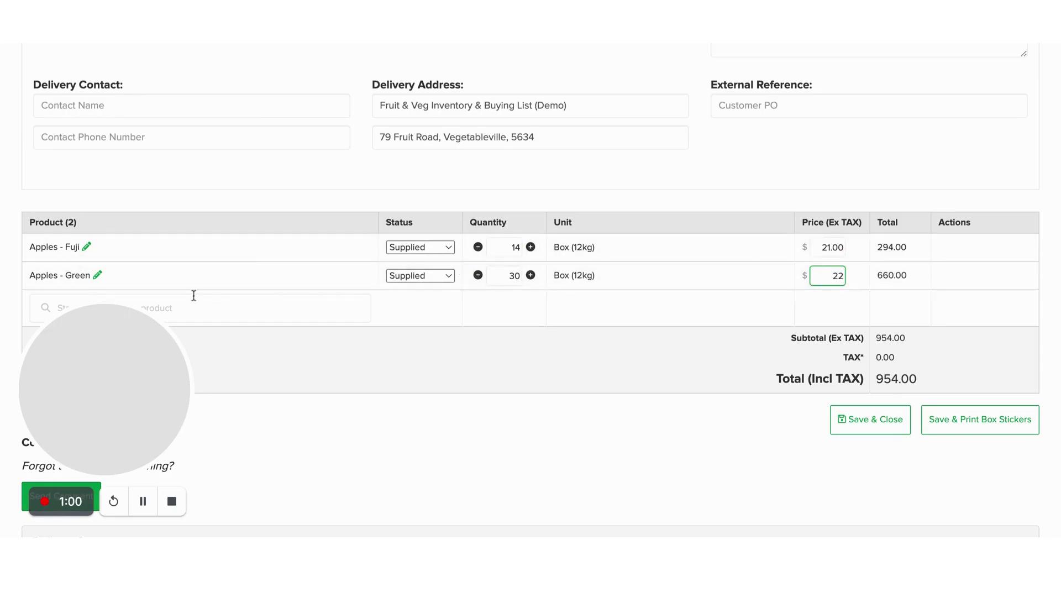
click(599, 336)
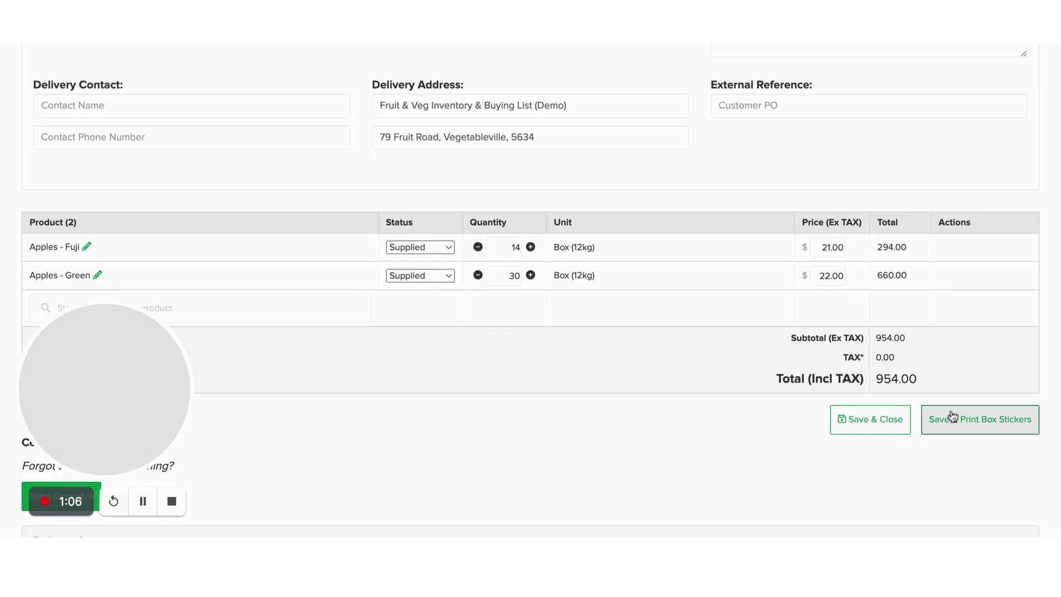
Step: Save and close Bro's order, then leave Reconcile Purchases for the accepted orders list
scroll(884, 332, up, 3)
scroll(842, 273, down, 4)
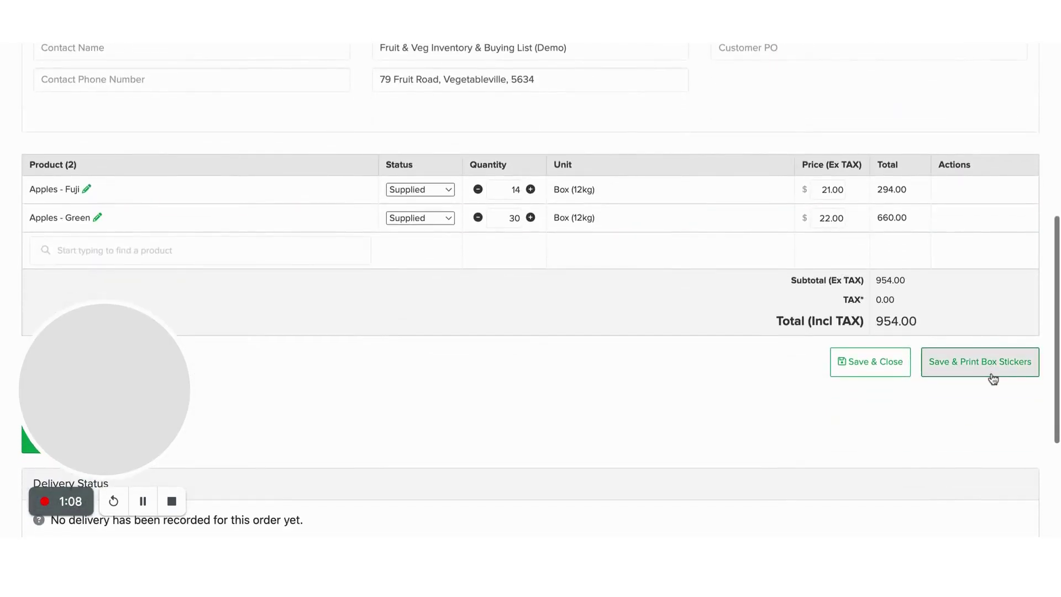
scroll(851, 372, up, 5)
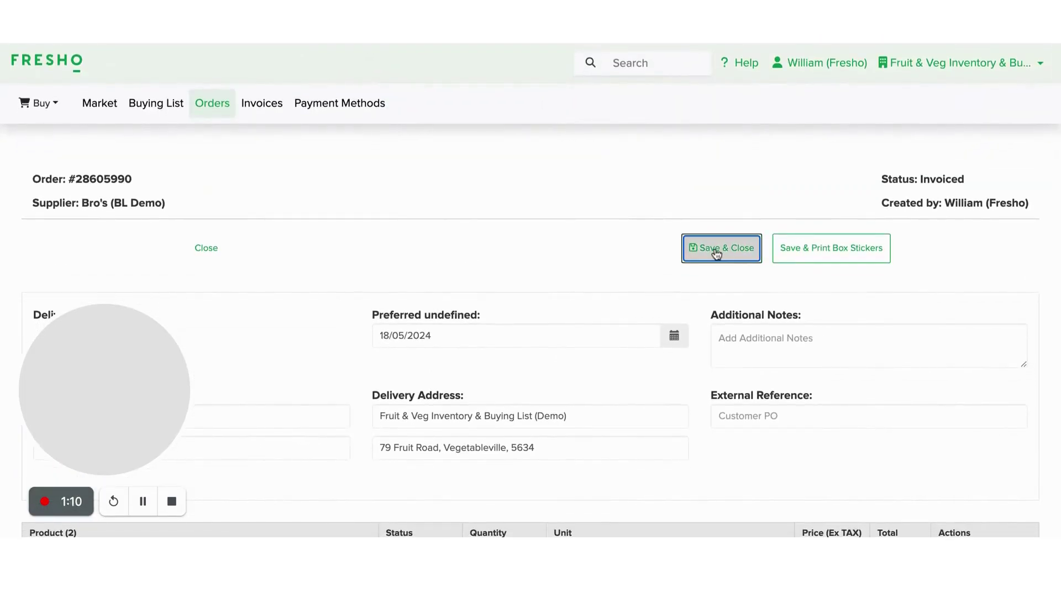
click(716, 250)
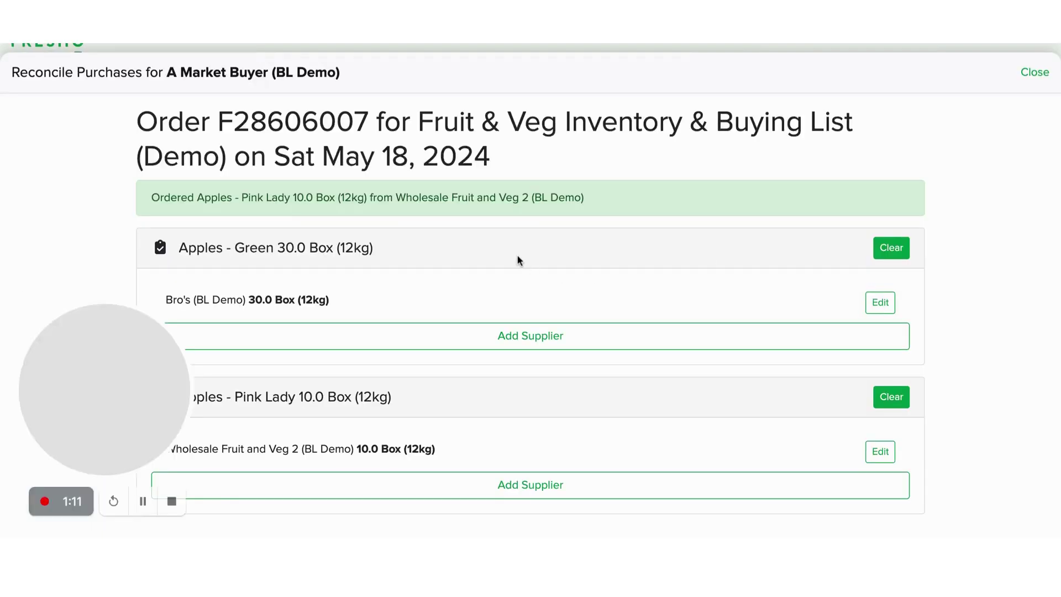
click(1034, 72)
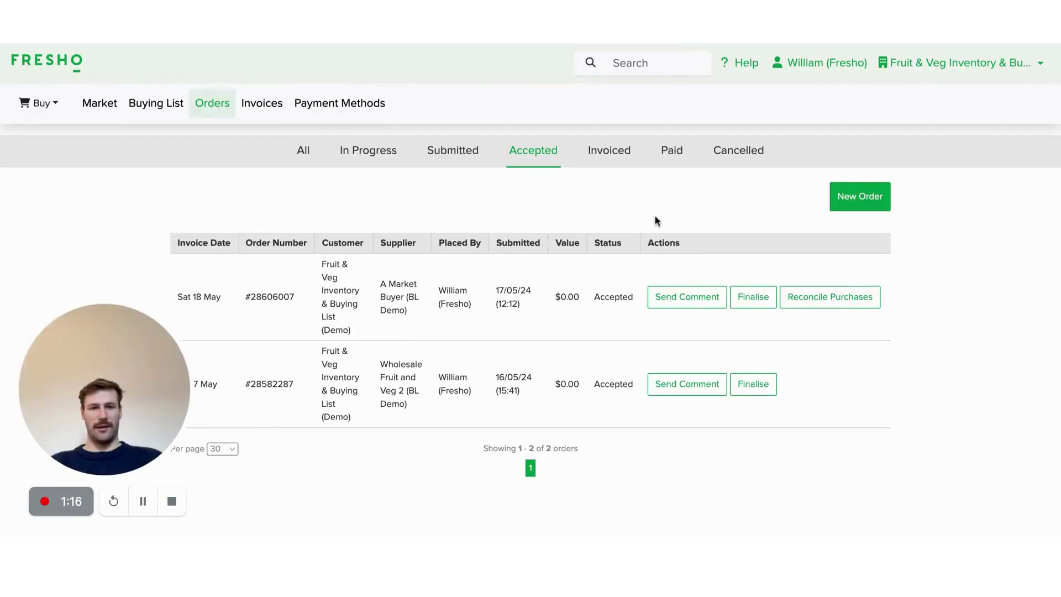
click(860, 199)
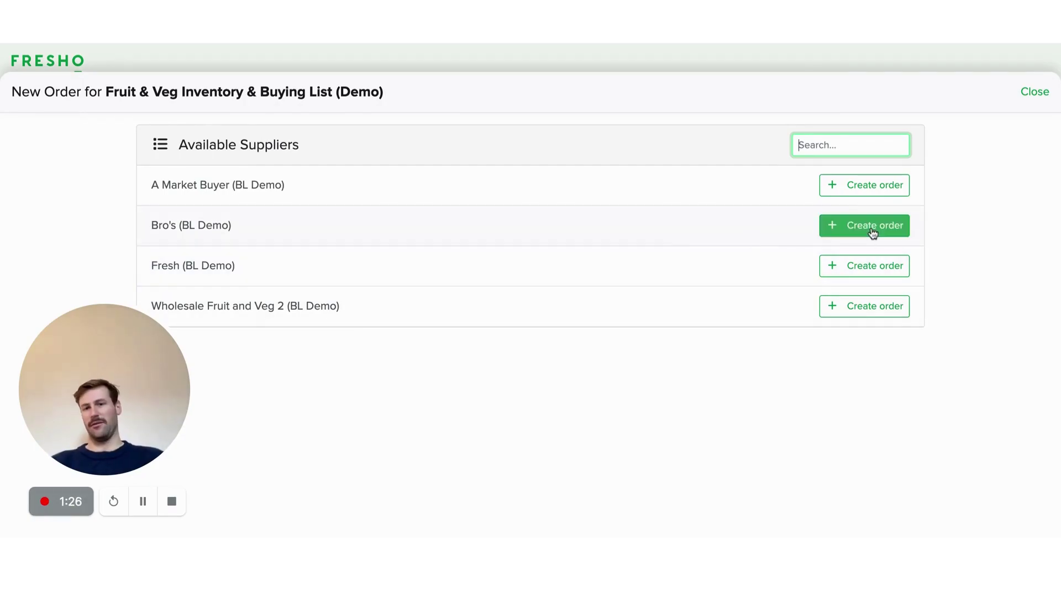
click(1038, 95)
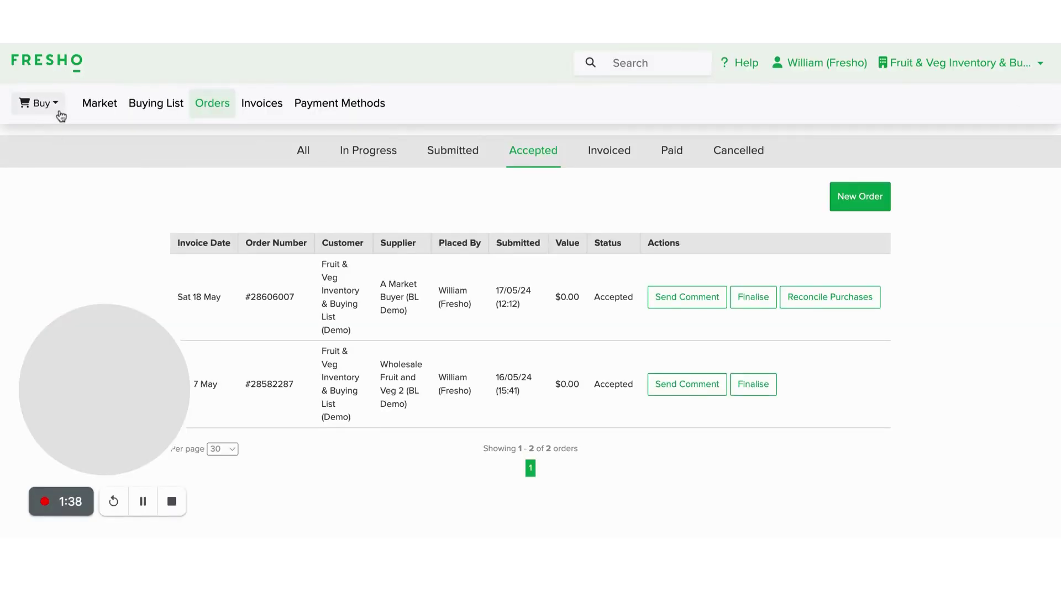
Step: Switch Fresho to Inventory mode and start a new product stock adjustment from Products & Mappings
click(59, 112)
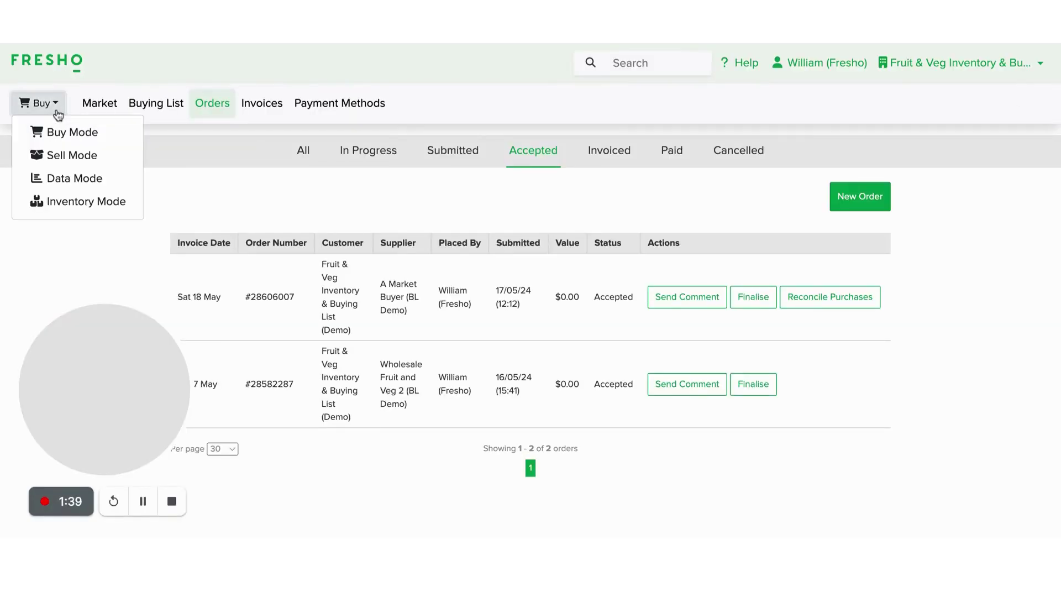
click(76, 208)
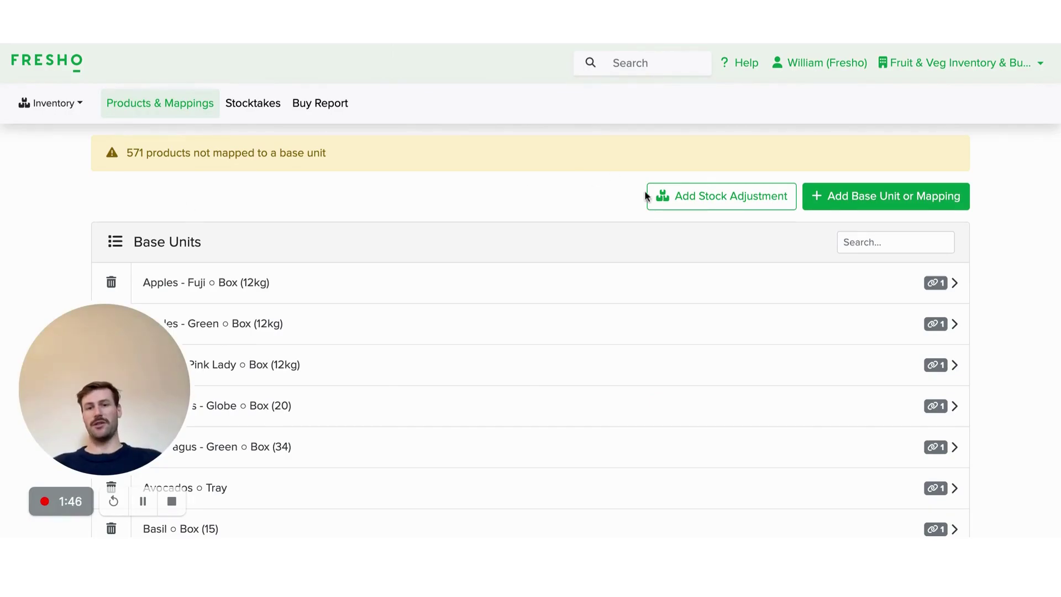
click(691, 203)
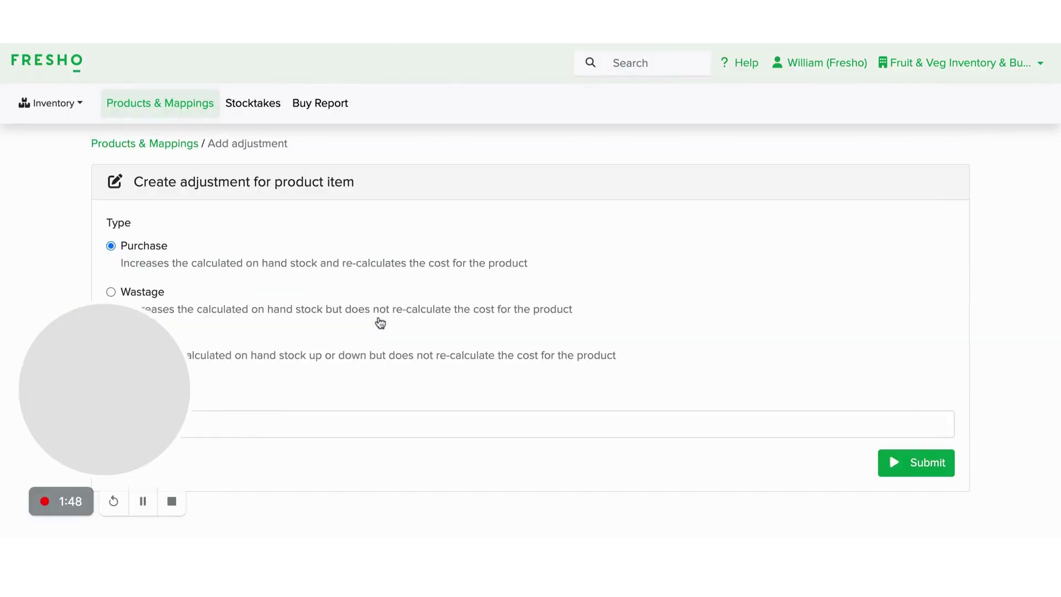
drag(130, 372, 979, 287)
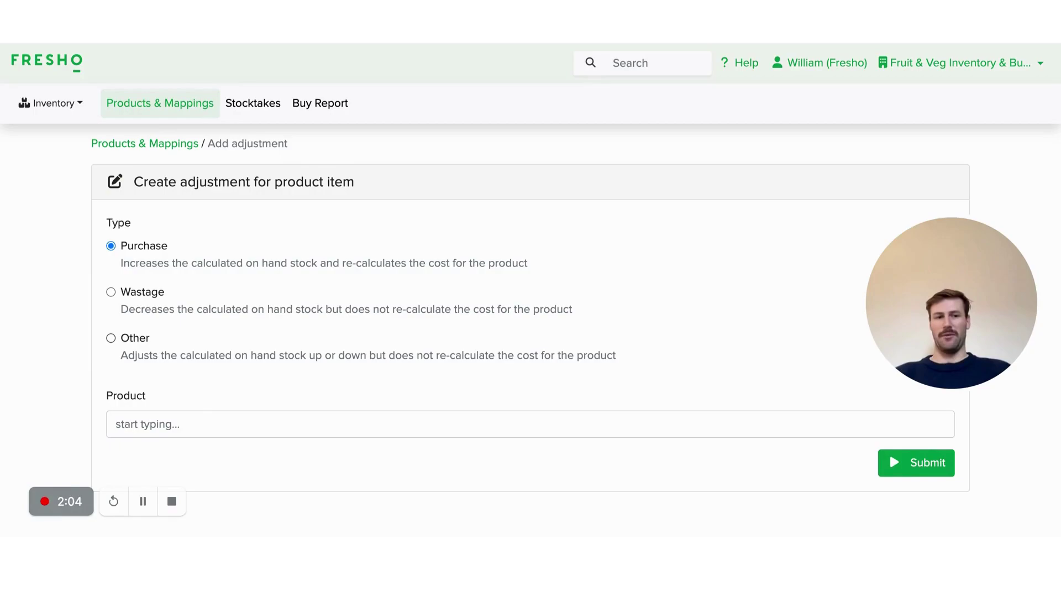
click(199, 417)
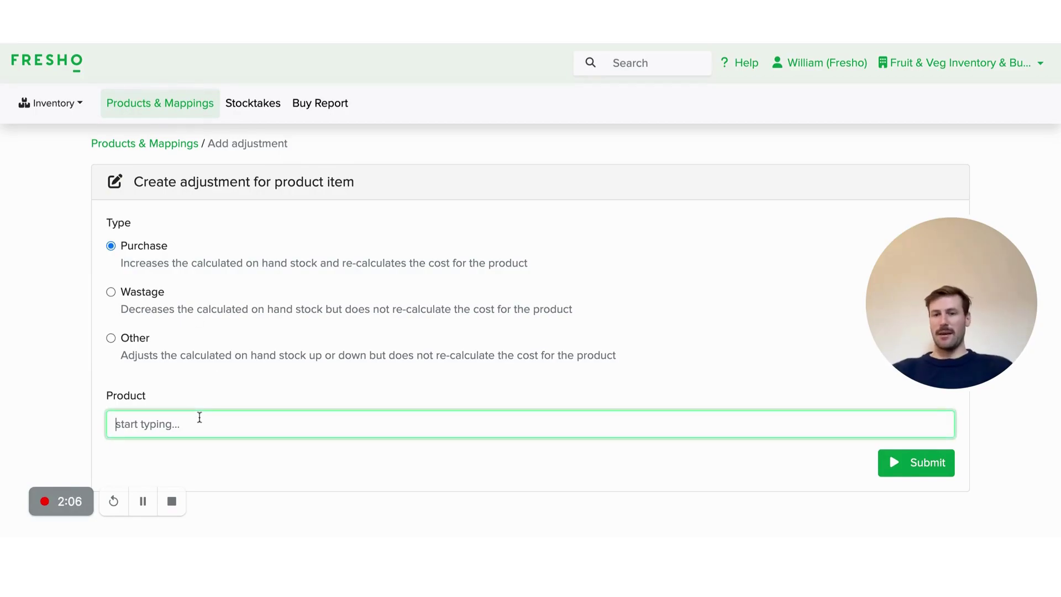
Step: Search 'apple' and choose Apples - Fuji ○ Box (12kg) as the adjustment product
text(apple)
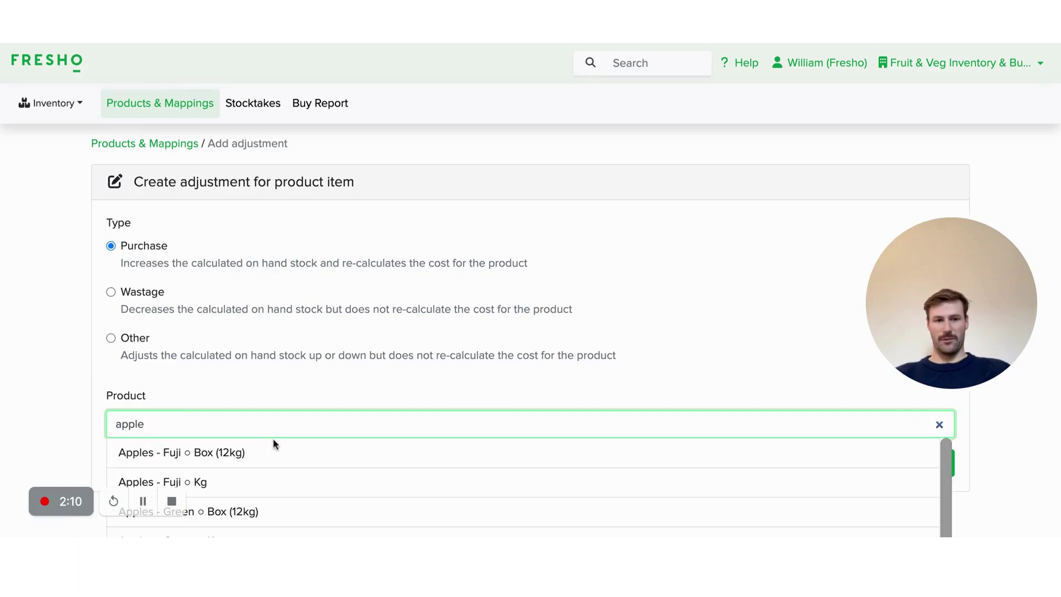
click(275, 450)
click(906, 470)
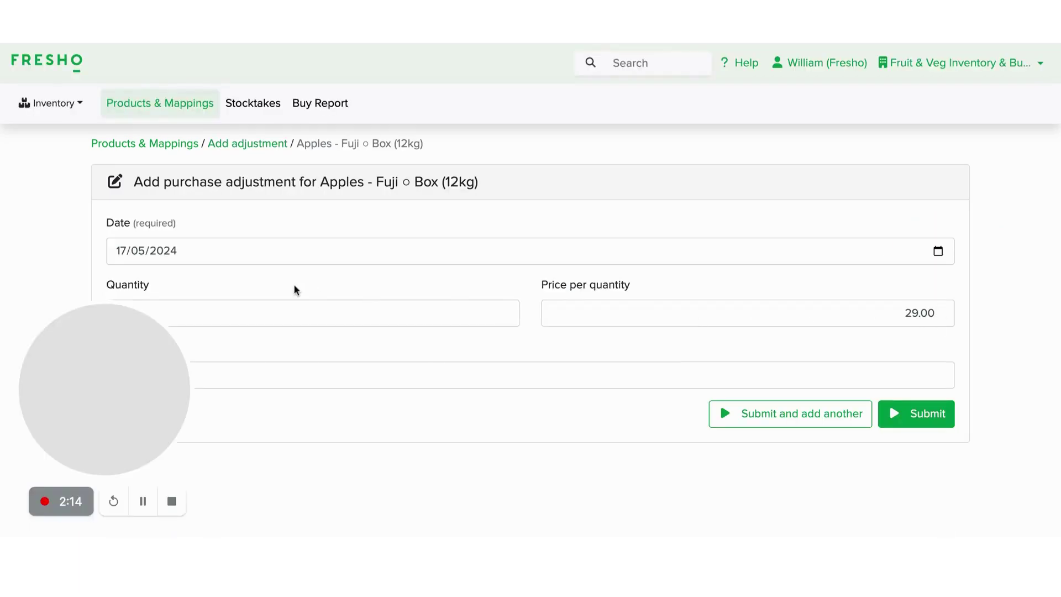
Step: Enter quantity 3, date 18/05/2024 and note 'Price update', then submit the purchase adjustment
click(270, 323)
text(3)
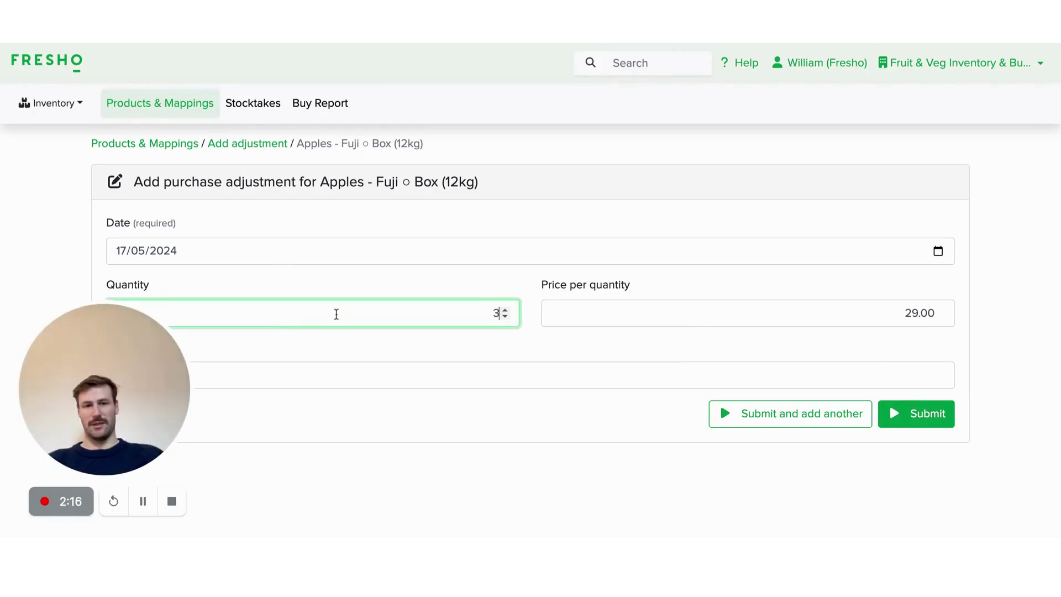
click(248, 255)
key(Up)
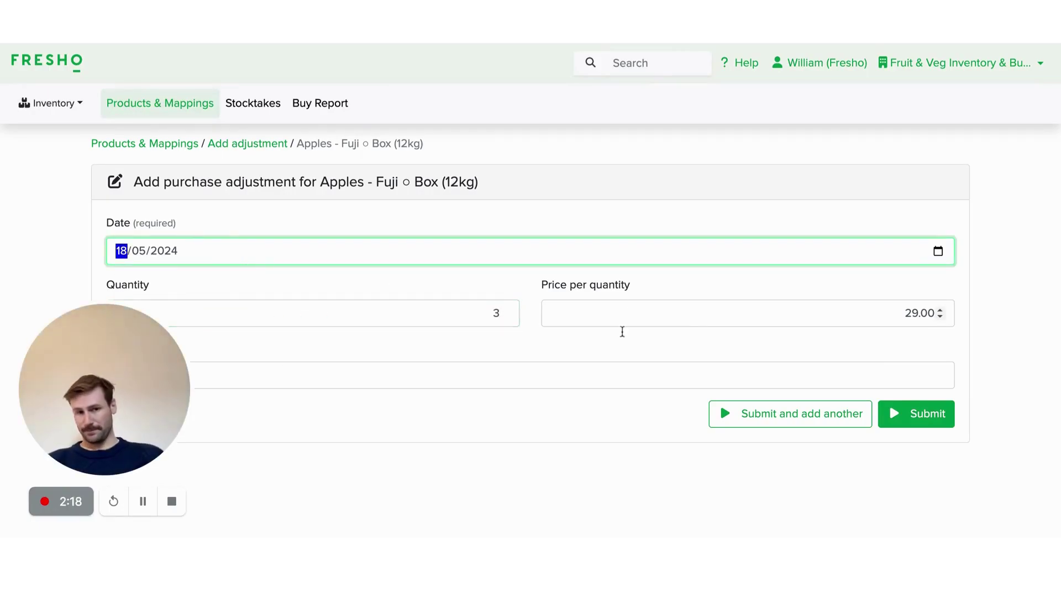
click(479, 359)
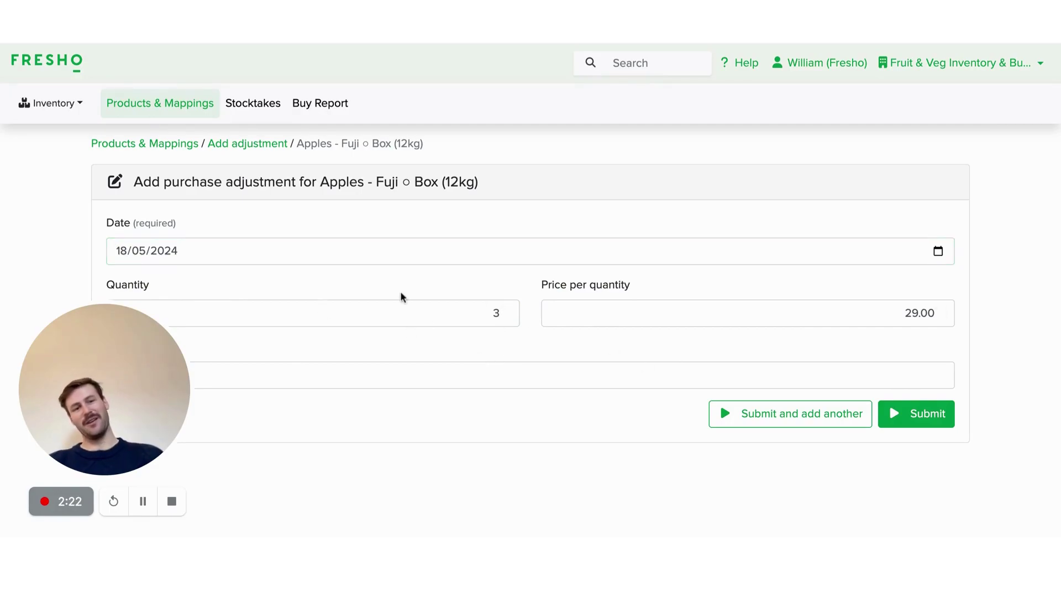
click(435, 382)
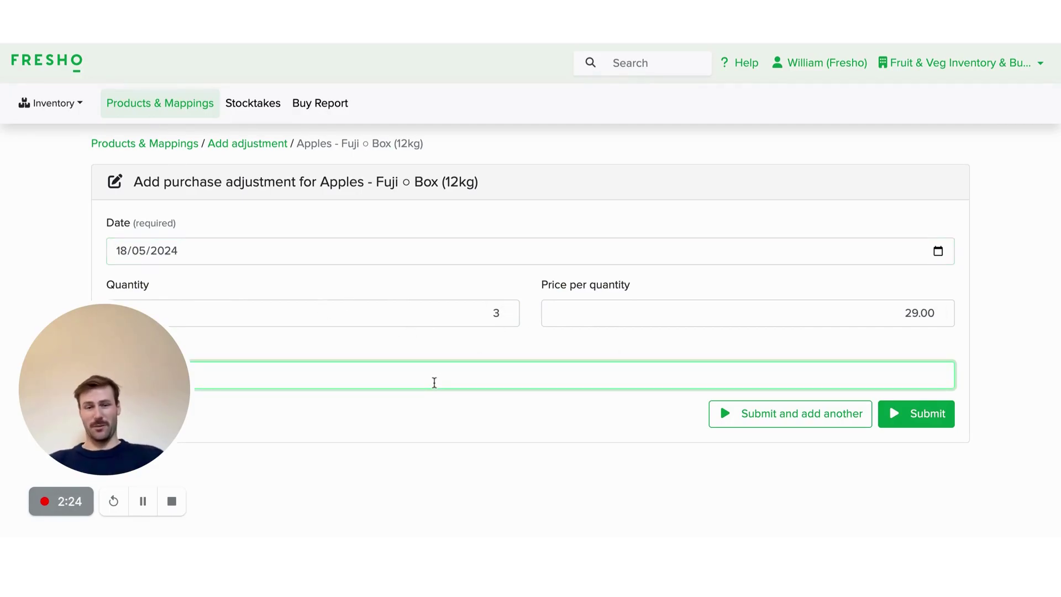
text(Price update)
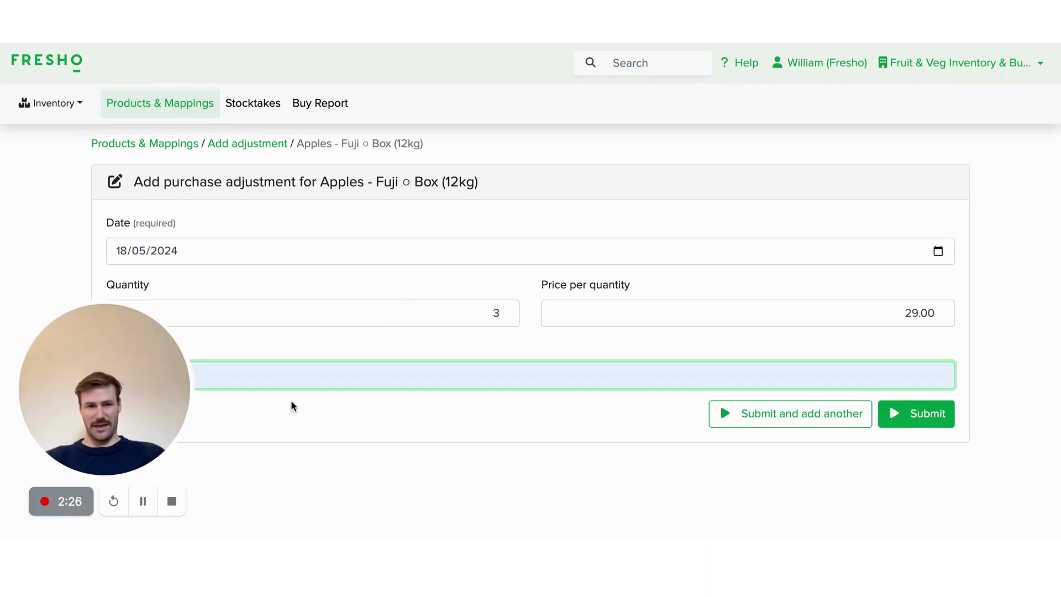
click(926, 426)
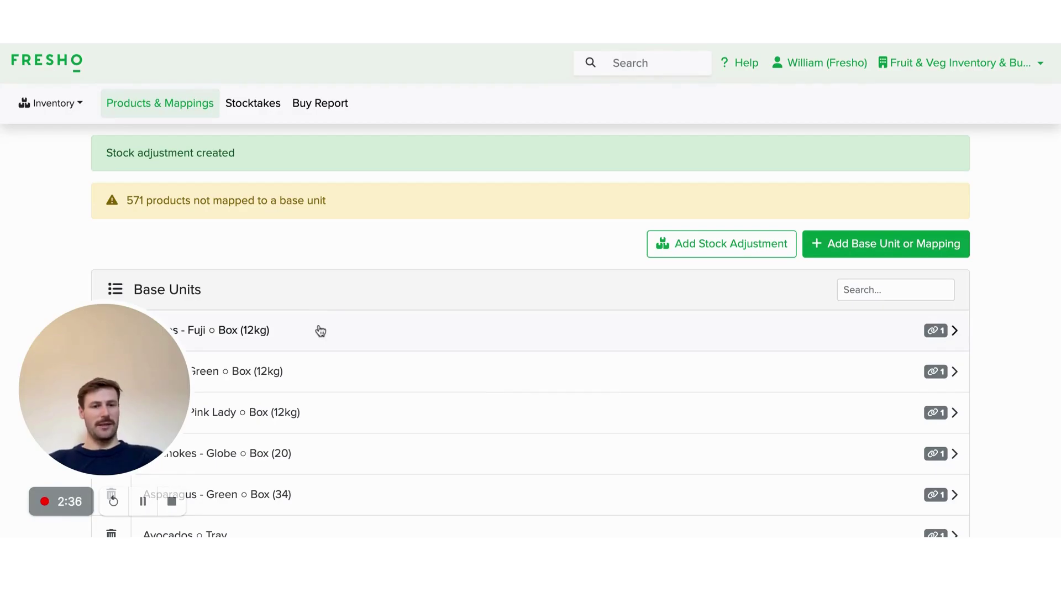
Step: Open the Fuji box mappings and highlight $2.42/kg cost, 84.0 kg and 7.0 boxes closing stock
click(335, 320)
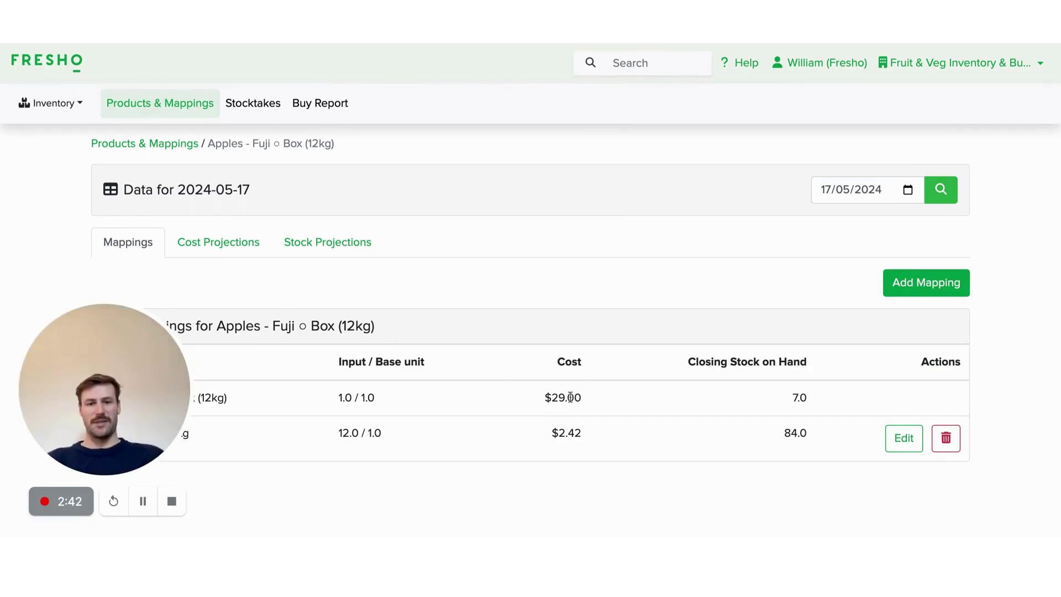
drag(104, 389, 580, 234)
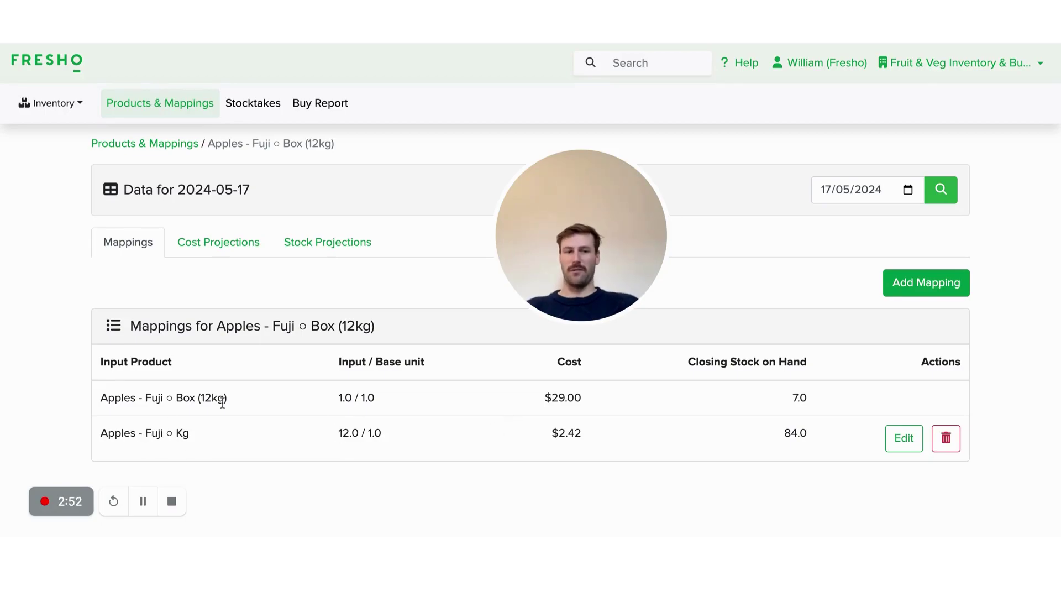
drag(541, 443, 619, 439)
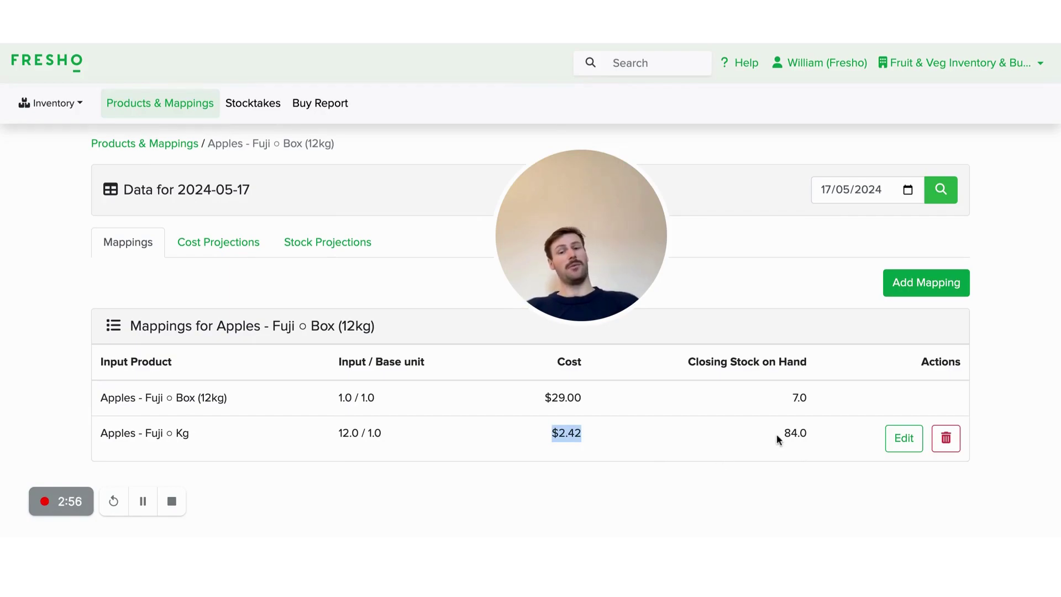
drag(777, 433, 812, 436)
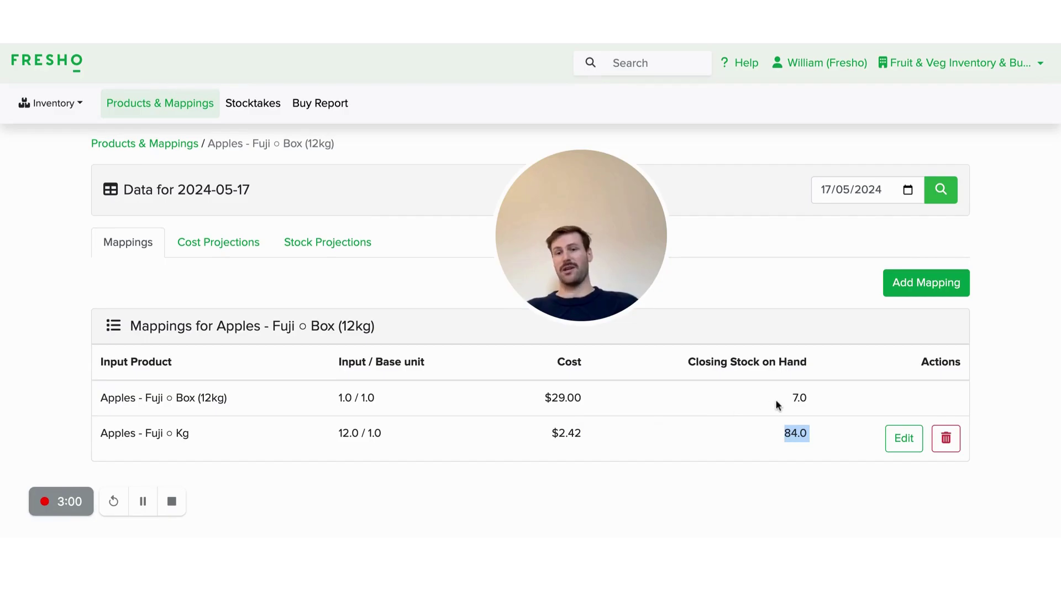
drag(776, 405, 810, 399)
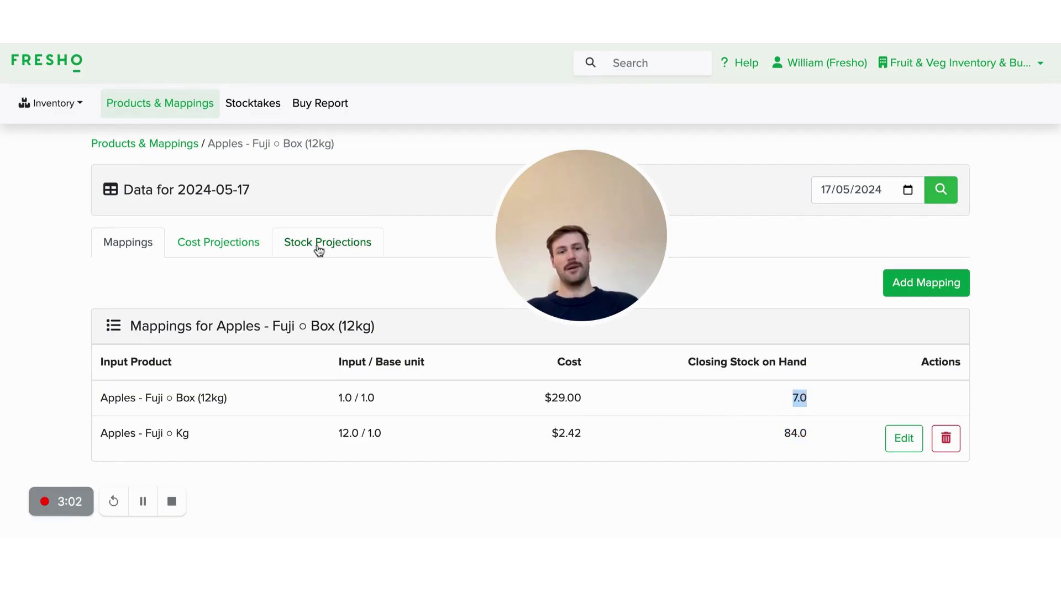
click(217, 256)
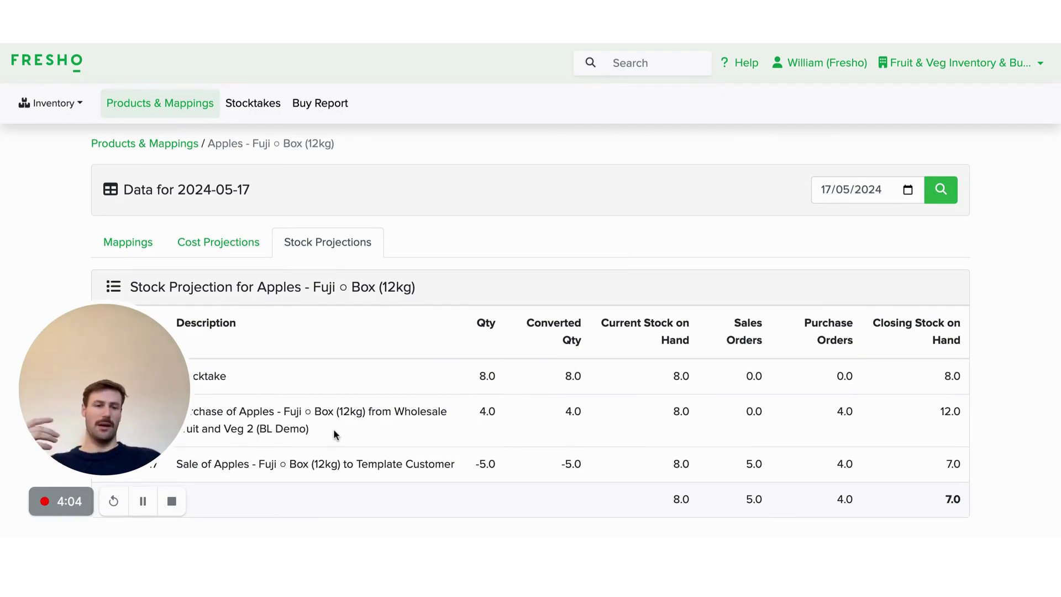
drag(125, 407, 74, 385)
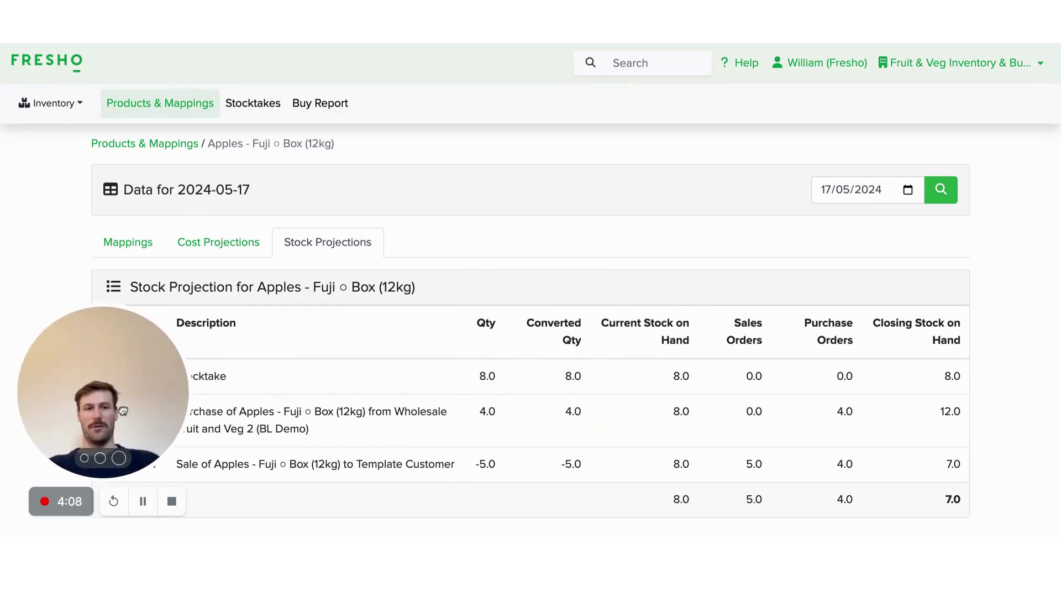
click(140, 244)
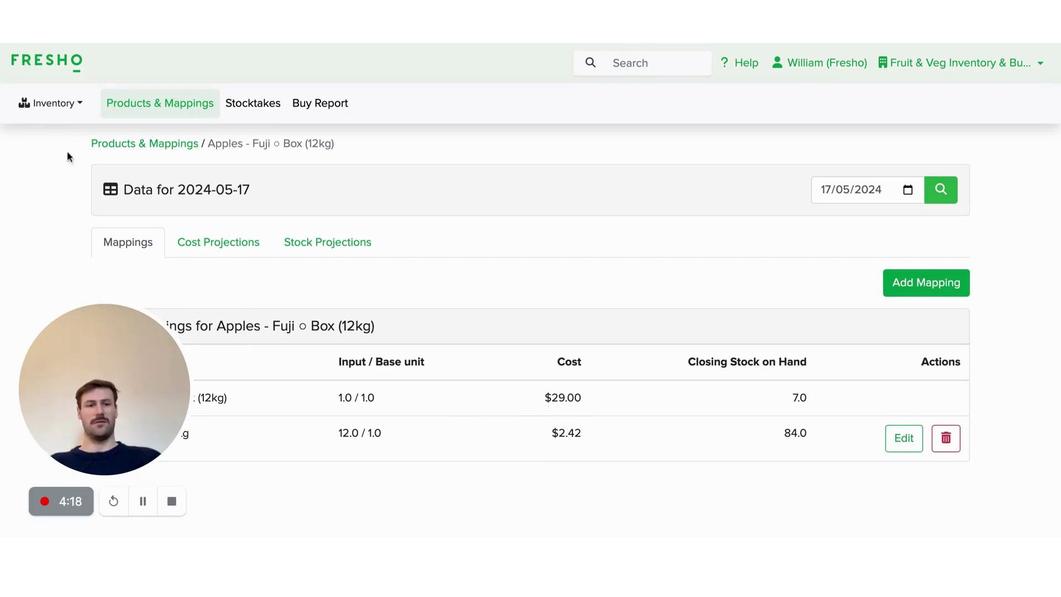
Step: Switch to Sell mode and open the Products pricing page
click(66, 103)
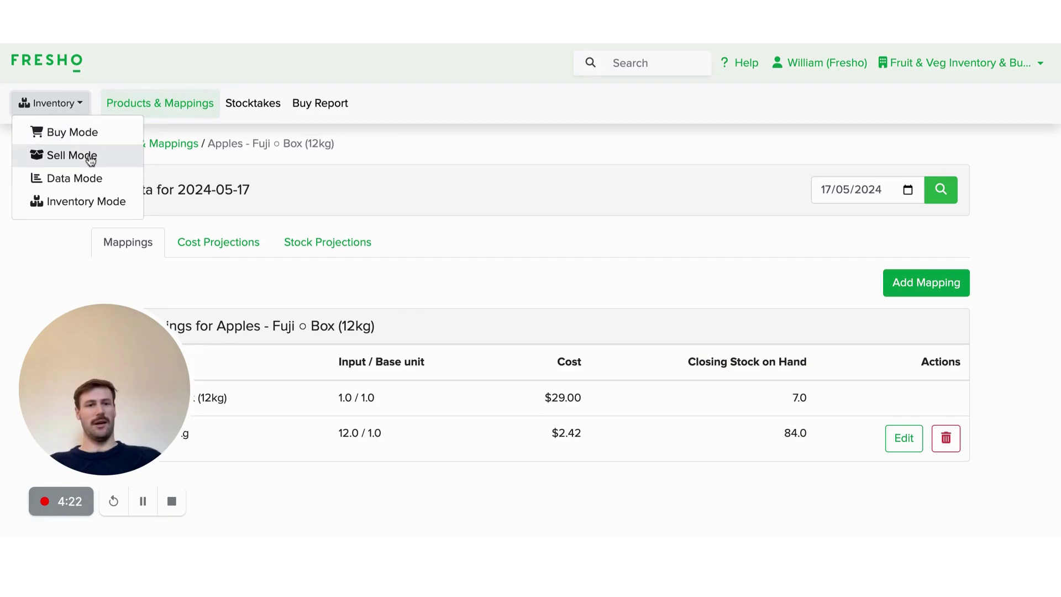
click(91, 160)
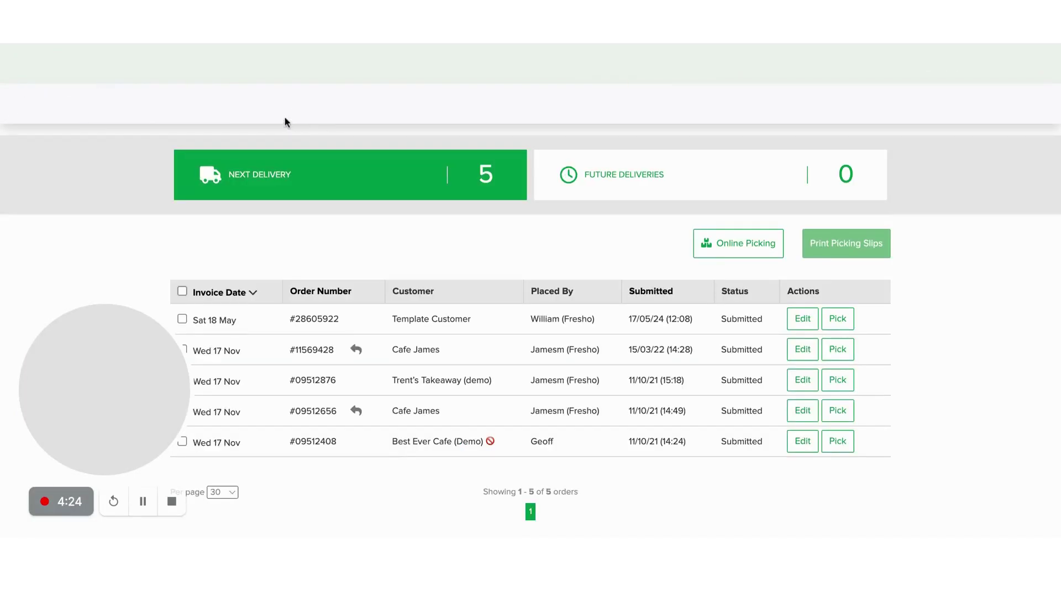
click(291, 107)
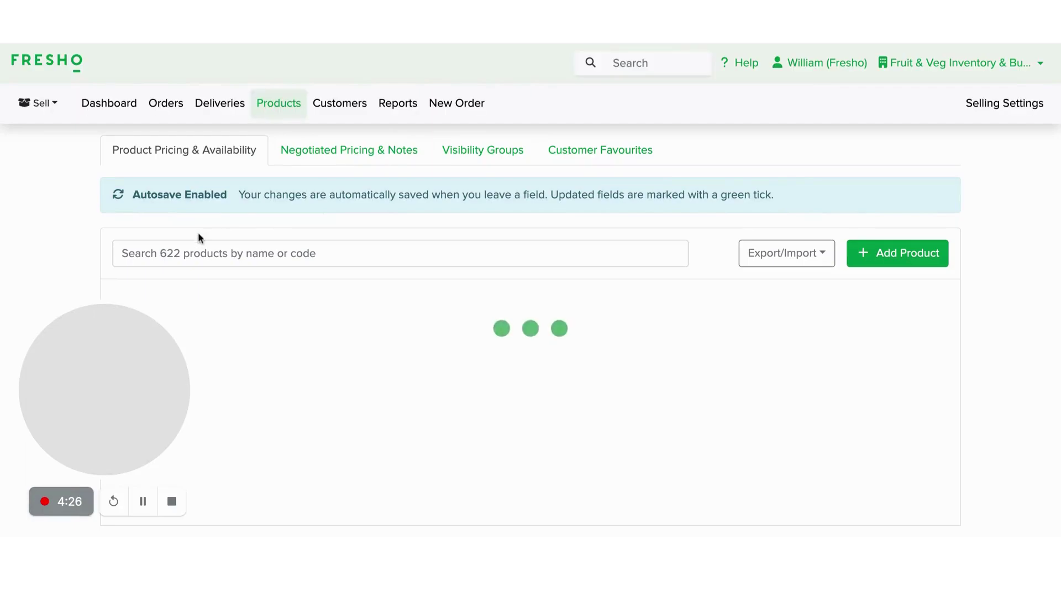
Step: Search the product list for 'apples fuj'
click(215, 253)
text(apples)
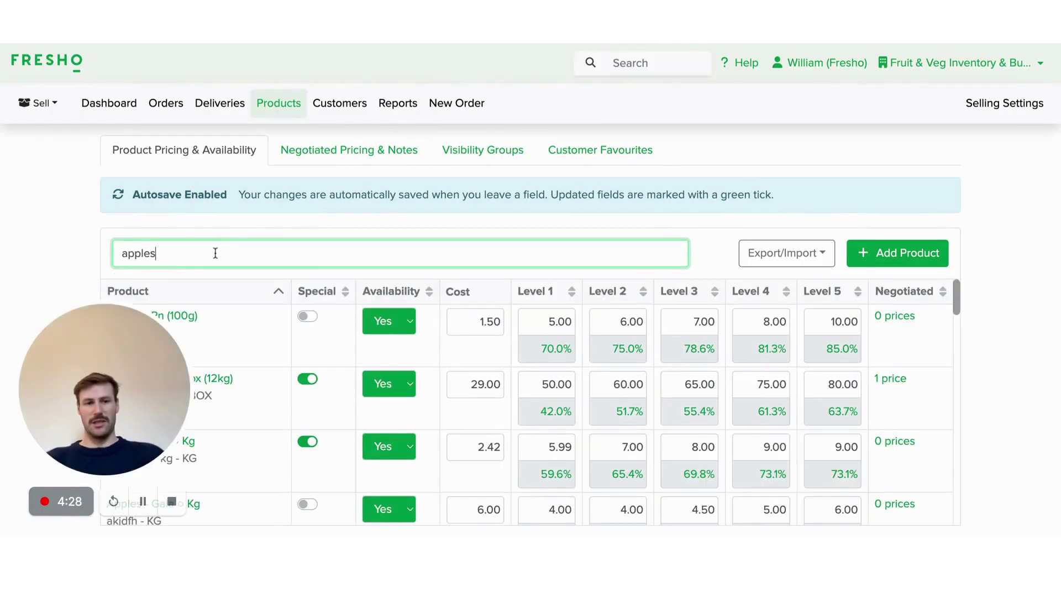
text( fj)
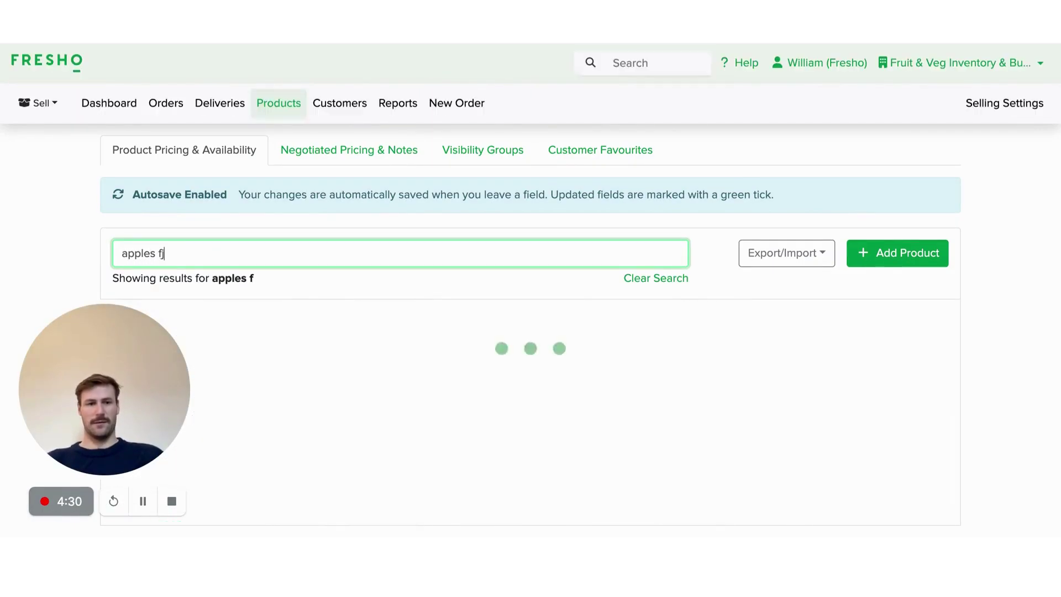
key(BackSpace)
text(uj)
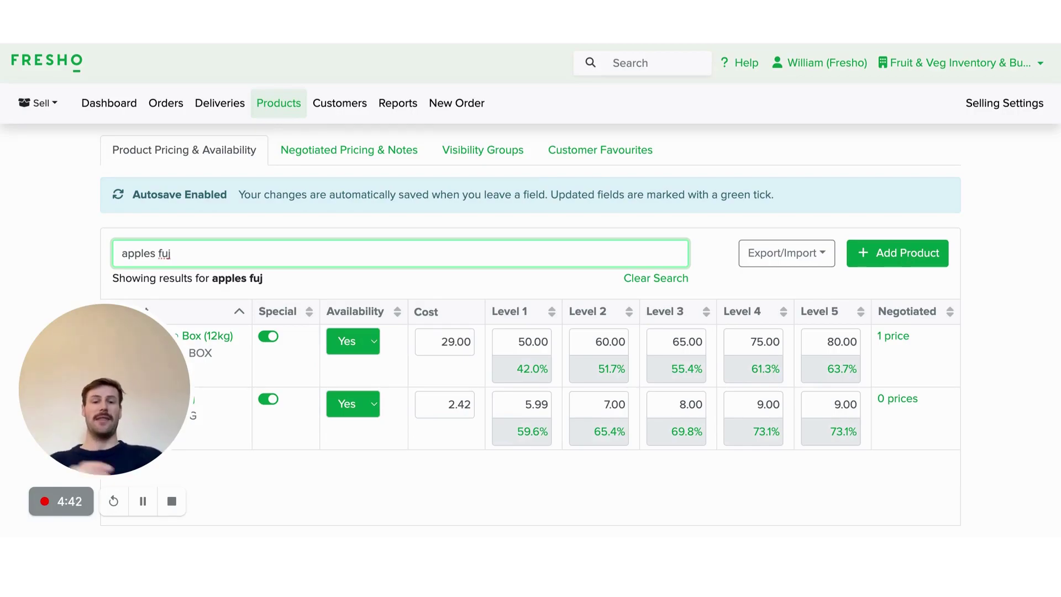
Step: Lock the Fuji box Level 1 and Level 2 margins so prices follow cost, Level 2 becoming 60.04
click(520, 371)
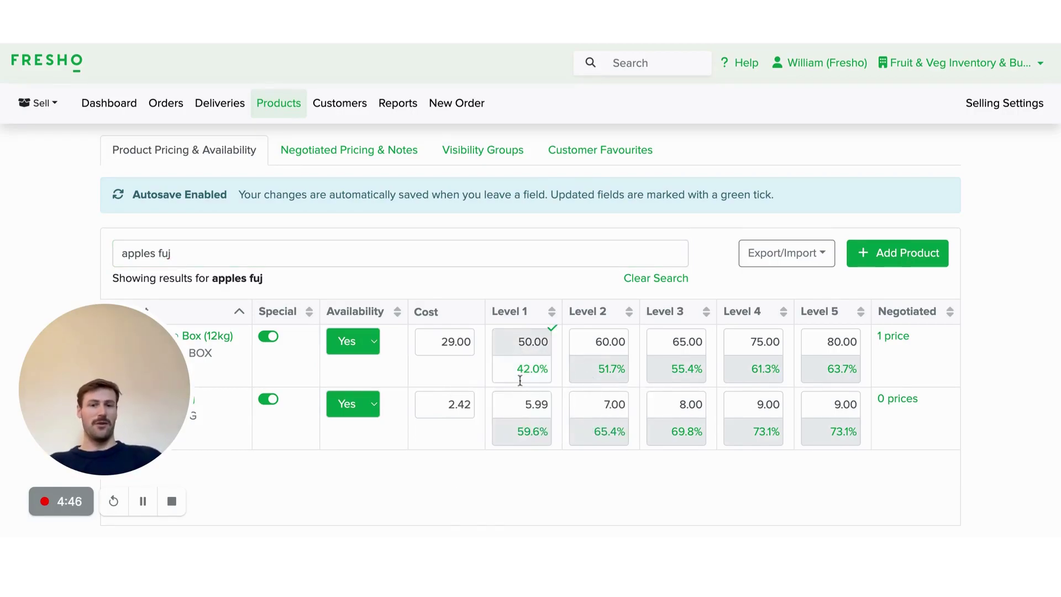
click(611, 379)
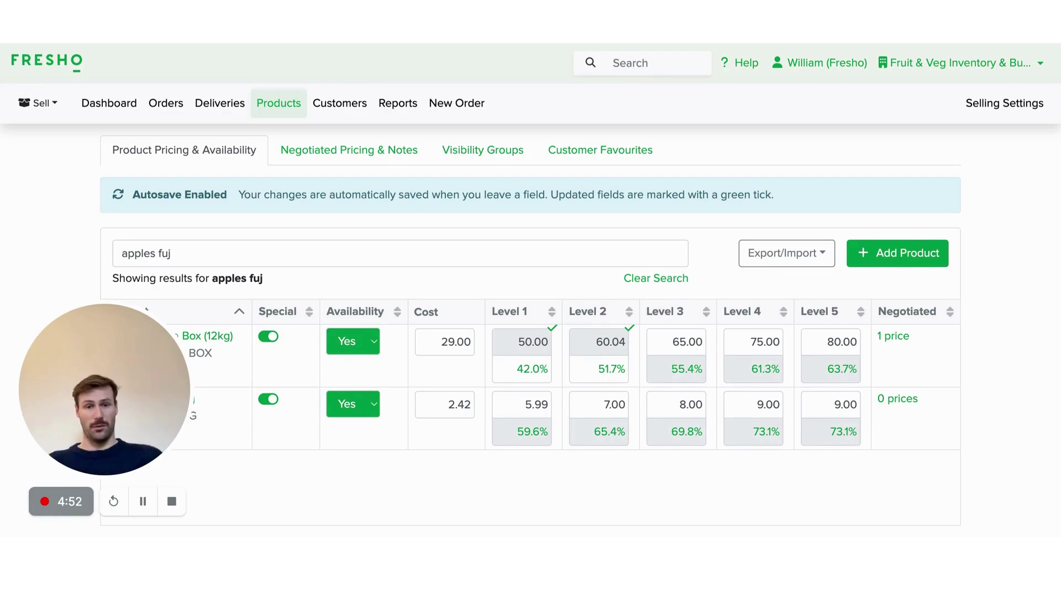
click(440, 346)
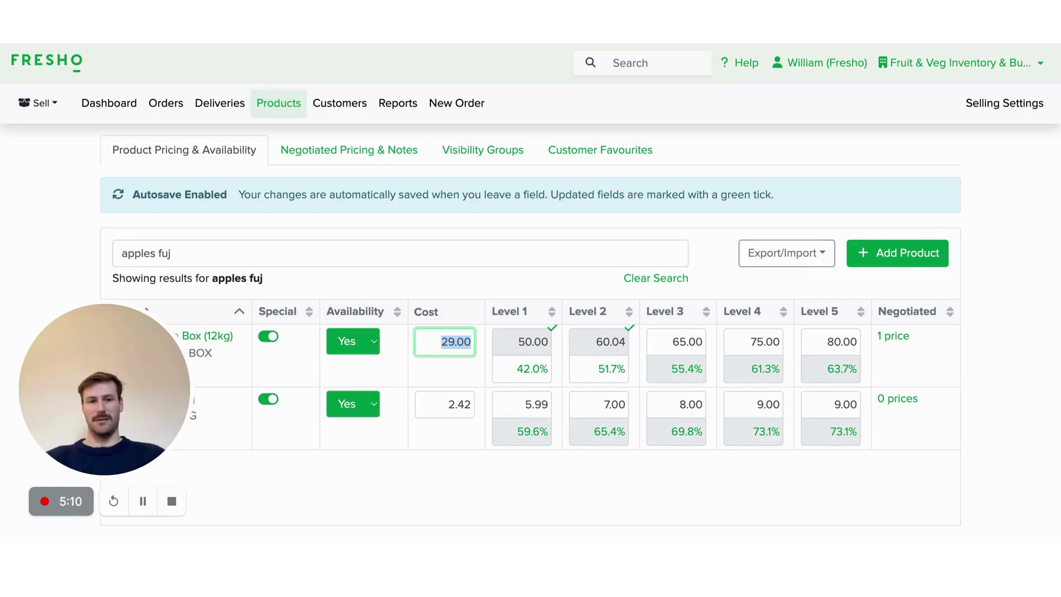
Step: Enter 30 as the Fuji box cost, updating Level 1 to 51.72 and Level 2 to 62.11
text(30)
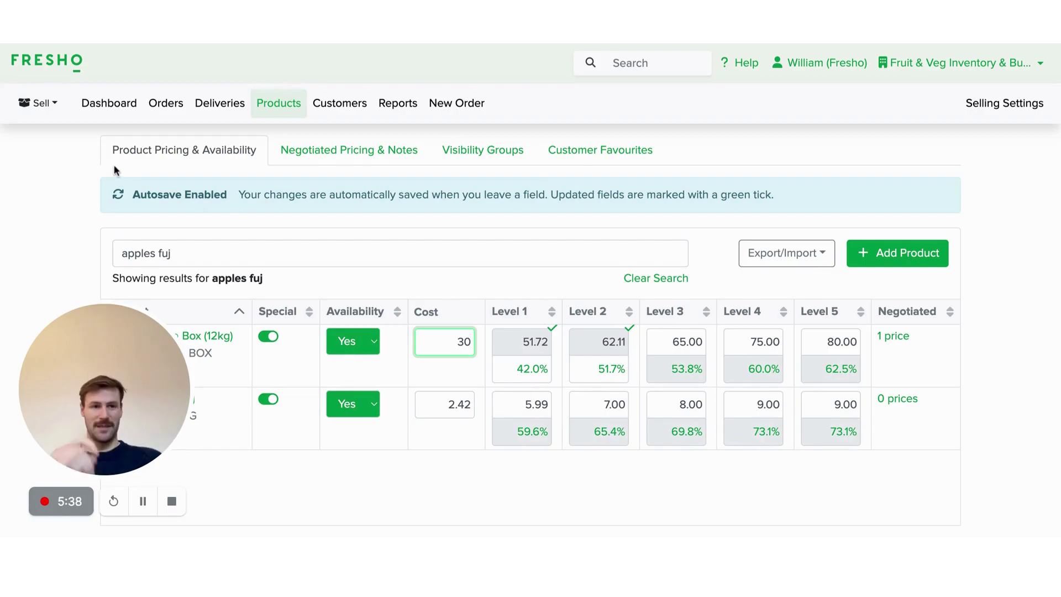
click(46, 107)
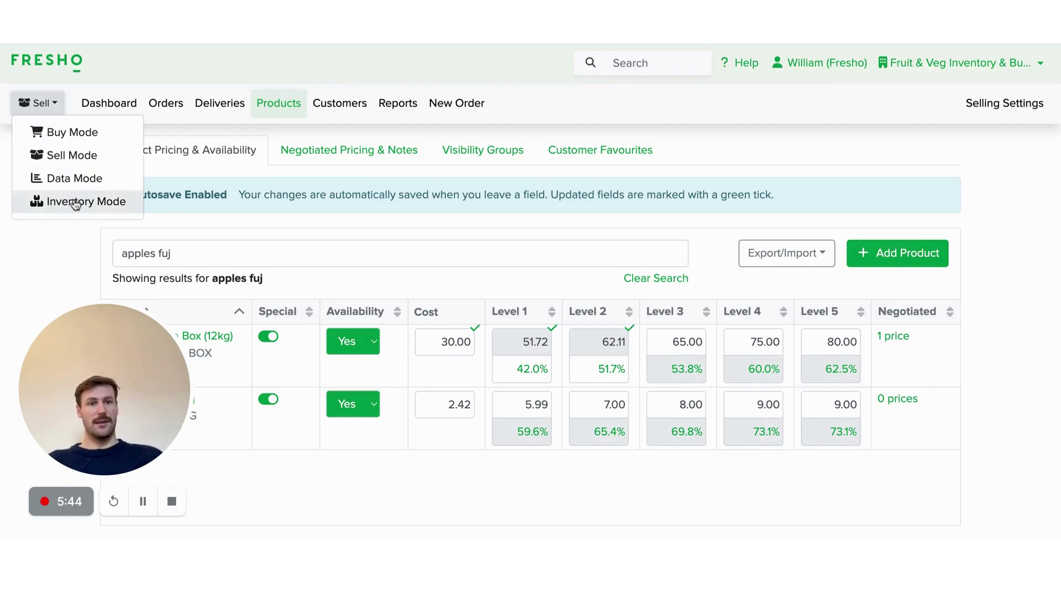
Step: Switch back to Inventory mode from the Sell mode menu
click(76, 203)
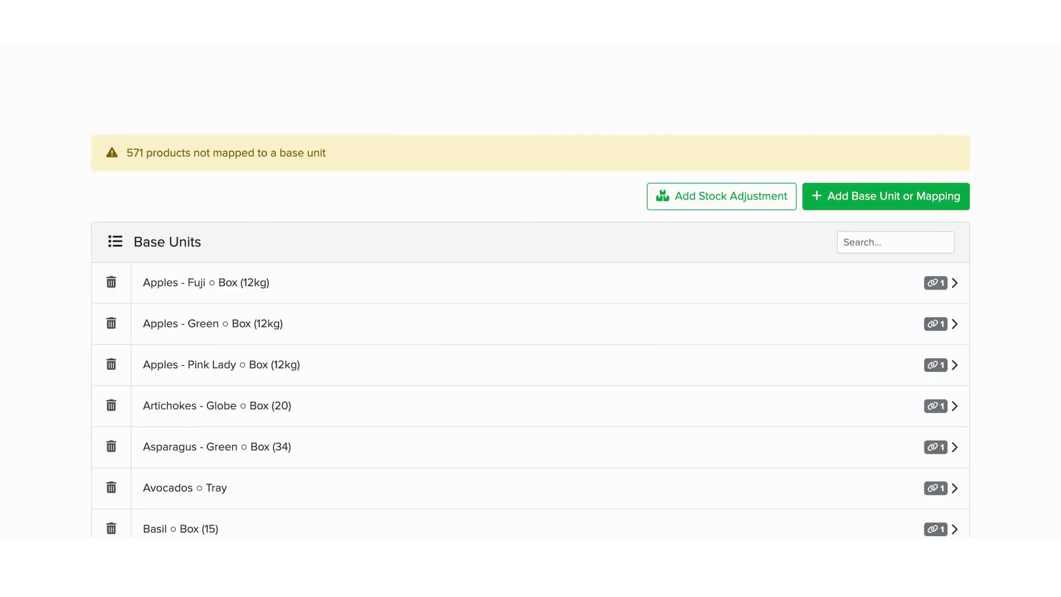